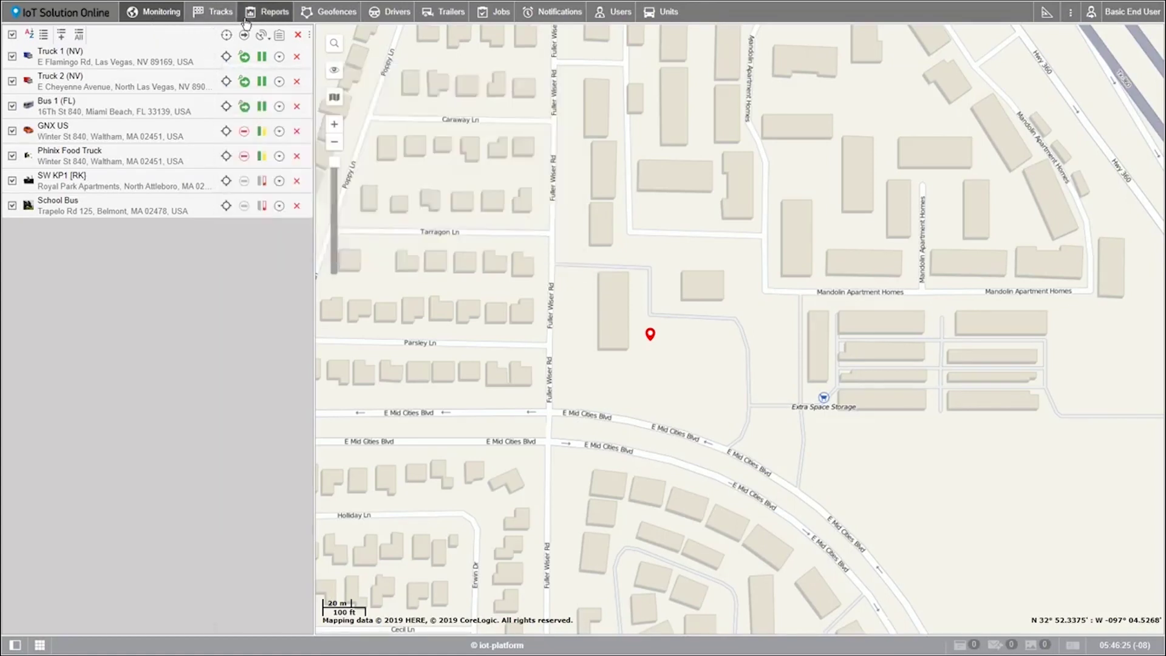
Start a new geofence and name it "Exxon Station 221"
click(331, 17)
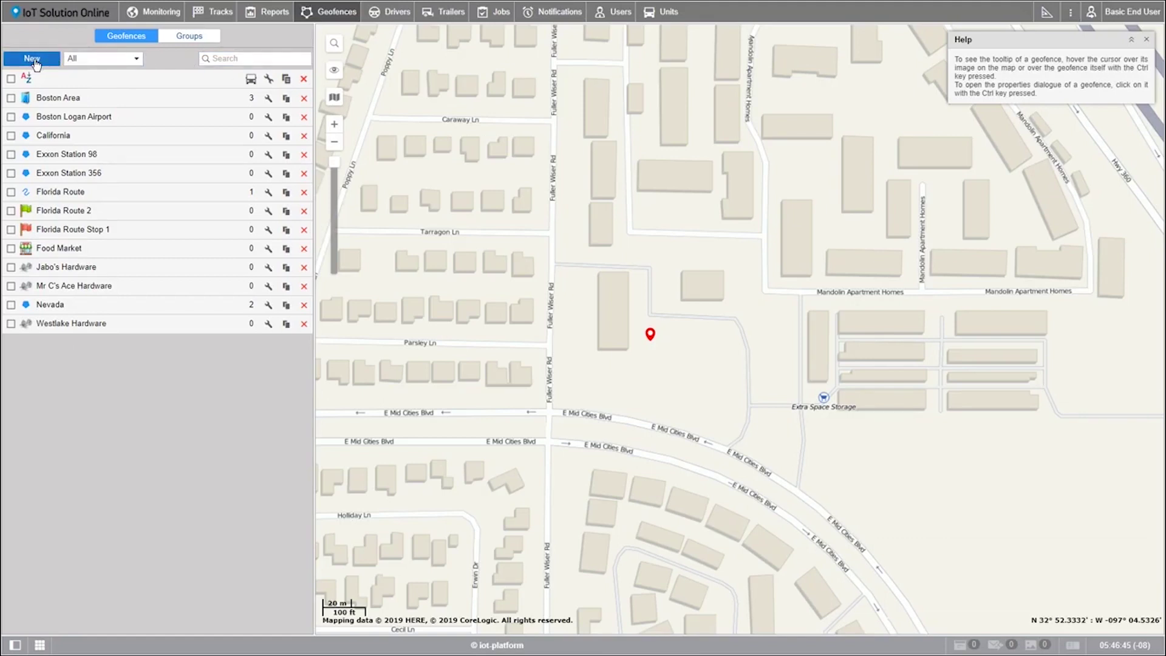
click(32, 59)
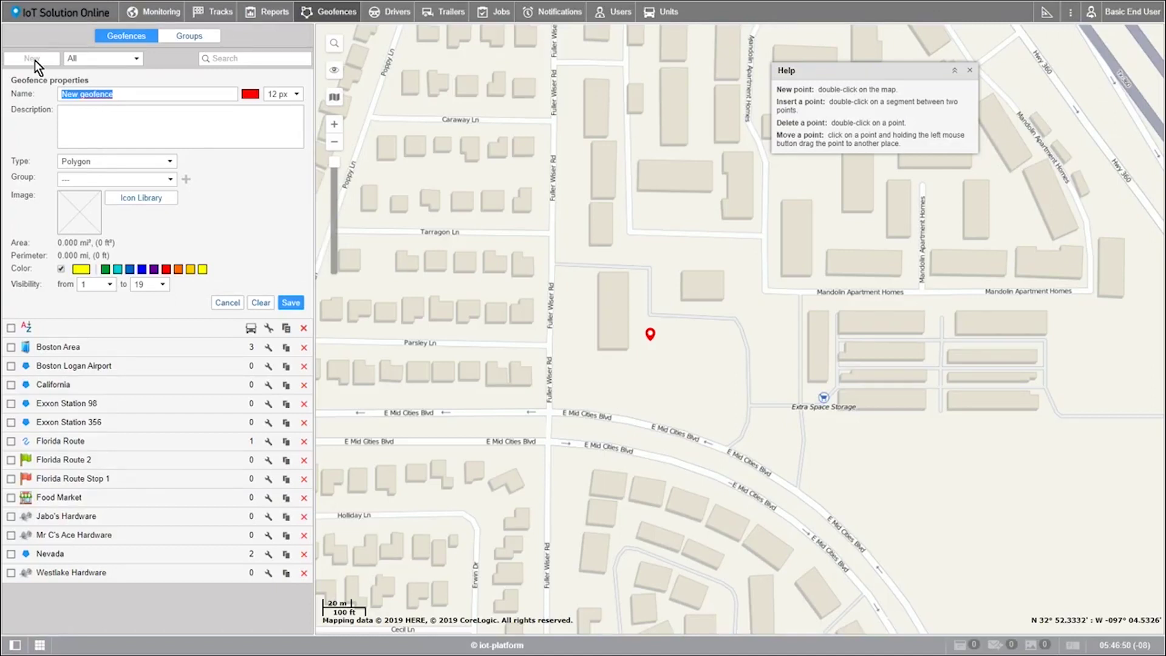
text(Exxon )
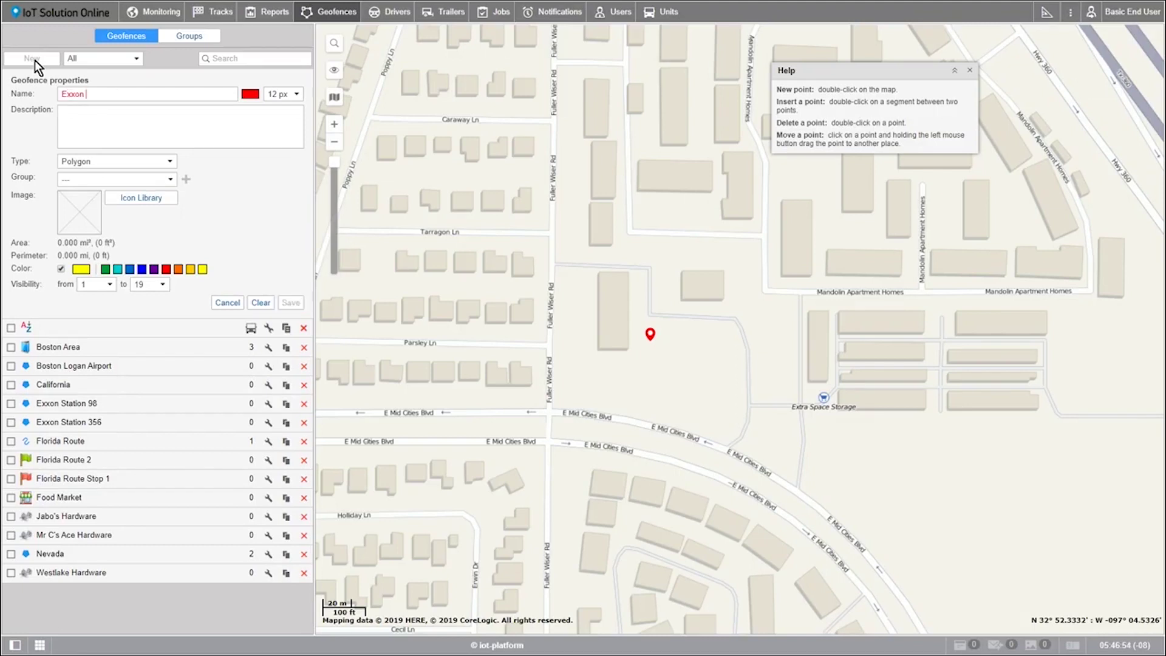
text(Station 221)
Set the geofence's name text size to 14 px and enter the station's street address as its description
click(249, 95)
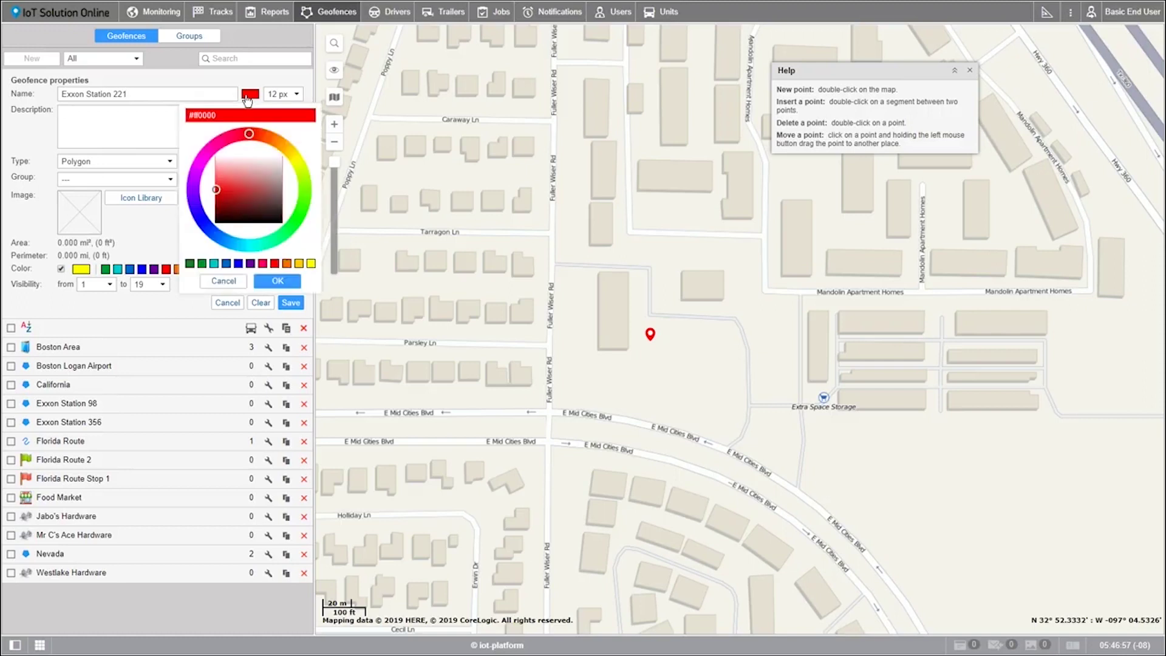
click(281, 94)
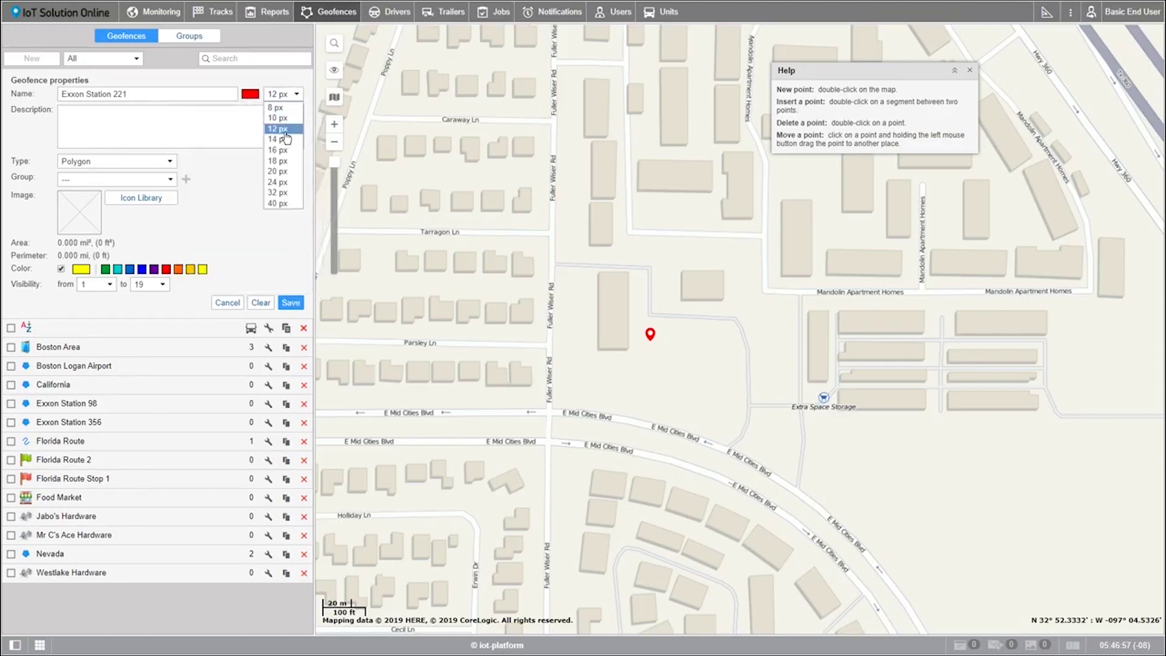
click(280, 131)
click(163, 129)
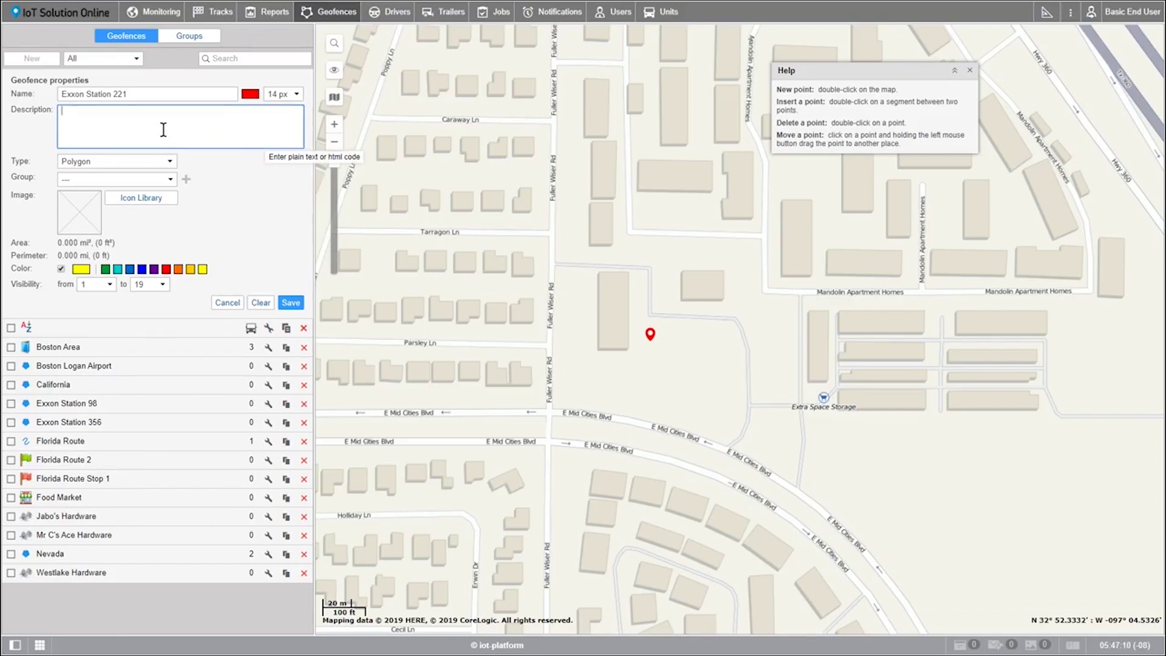
text(2390 Fuller Wiser Rd, Euless, TX 76039)
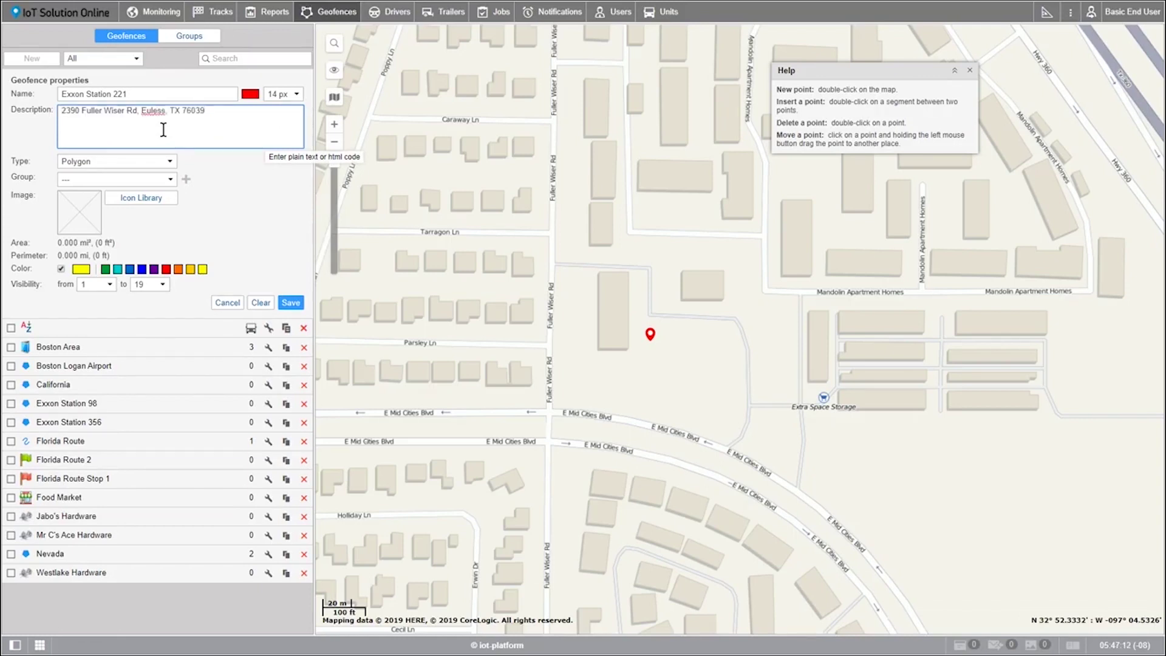
Choose the Polygon type and draw a four-corner geofence, about 1,089 ft in perimeter, around the lot at Fuller Wiser Rd and E Mid Cities Blvd
click(139, 164)
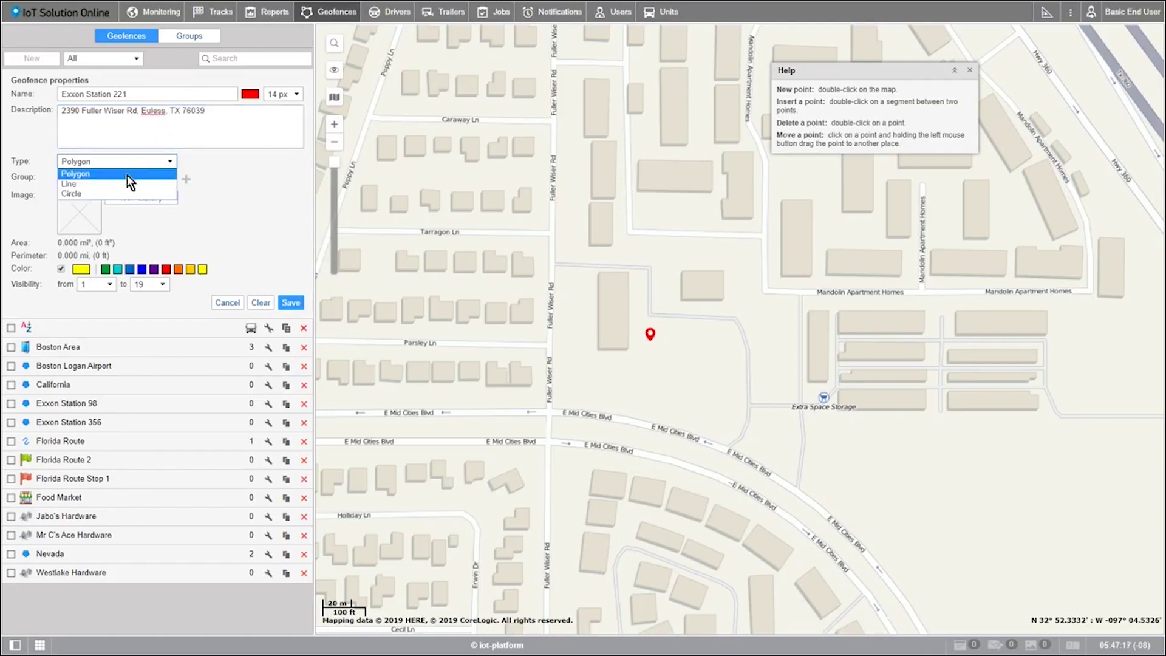
click(96, 175)
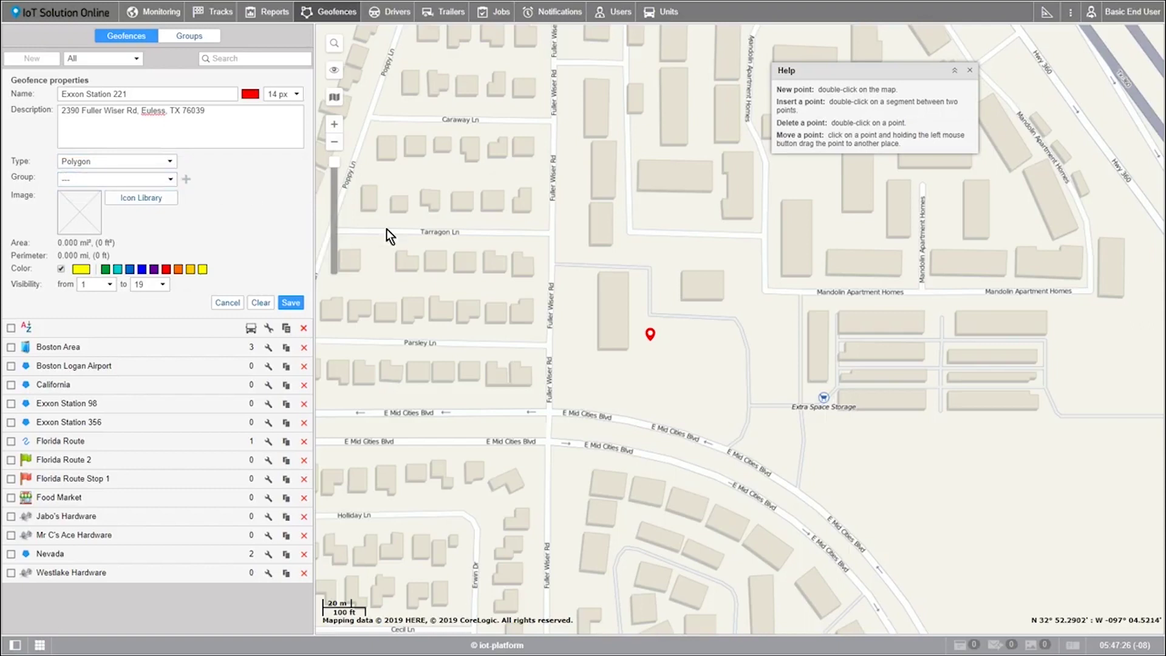
double_click(556, 268)
double_click(645, 271)
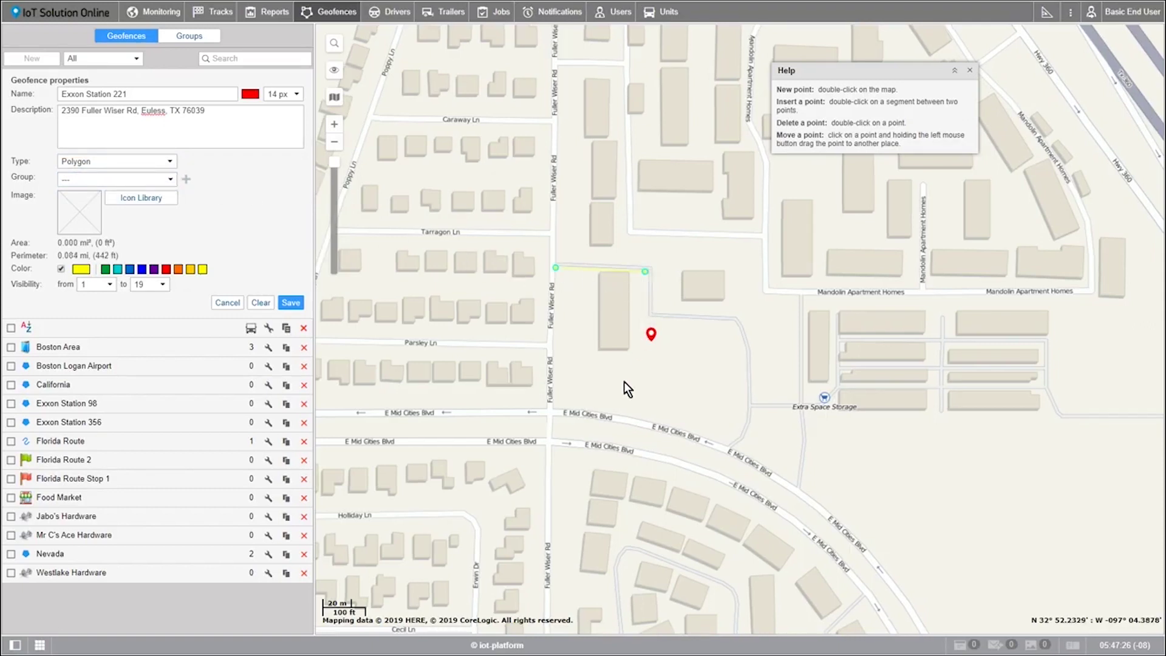
double_click(630, 411)
double_click(554, 398)
double_click(558, 405)
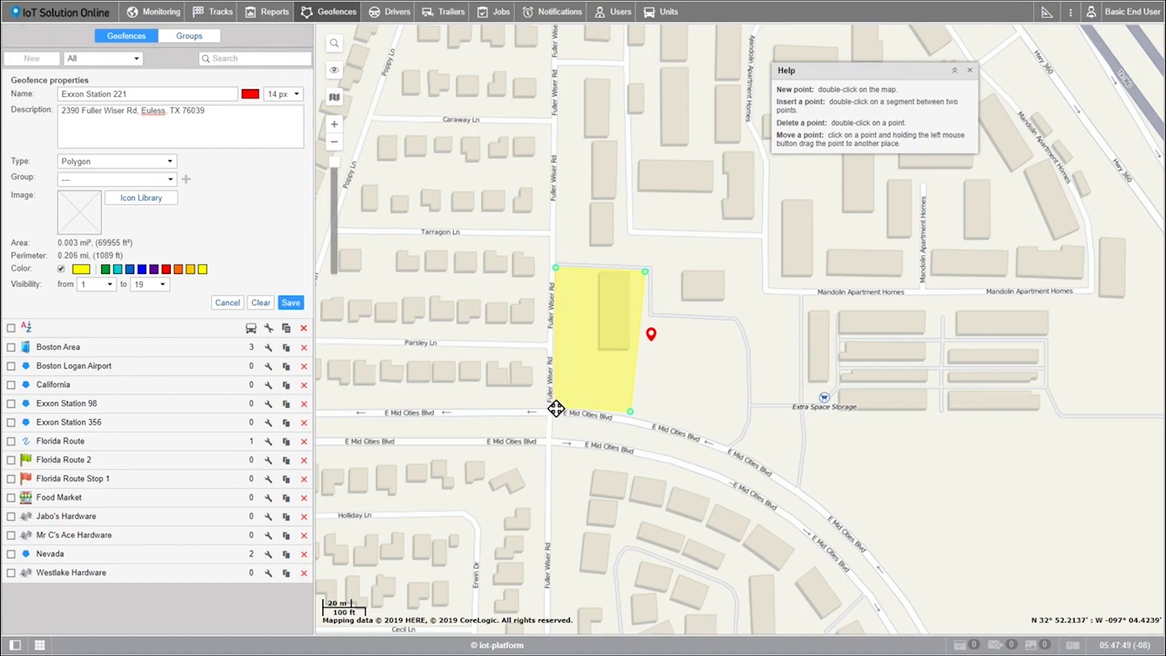
Adjust the polygon's two east corners to the roads and add a fifth point on its east edge, making the perimeter about 1,114 ft
drag(630, 412, 630, 416)
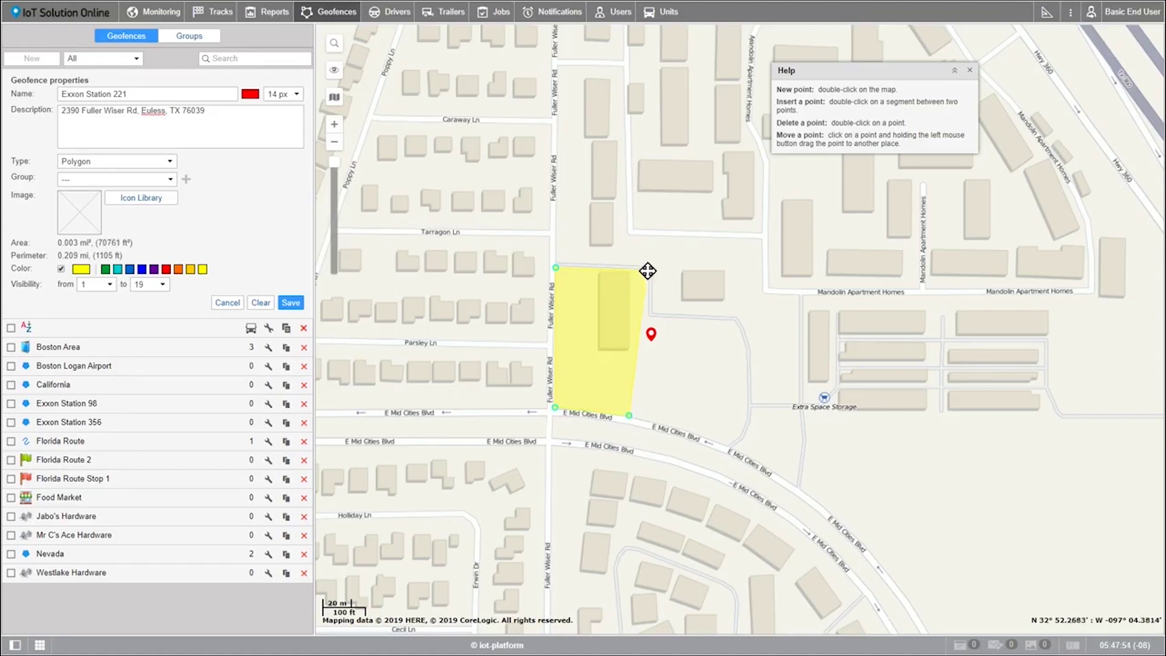
drag(648, 270, 648, 271)
drag(641, 315, 646, 315)
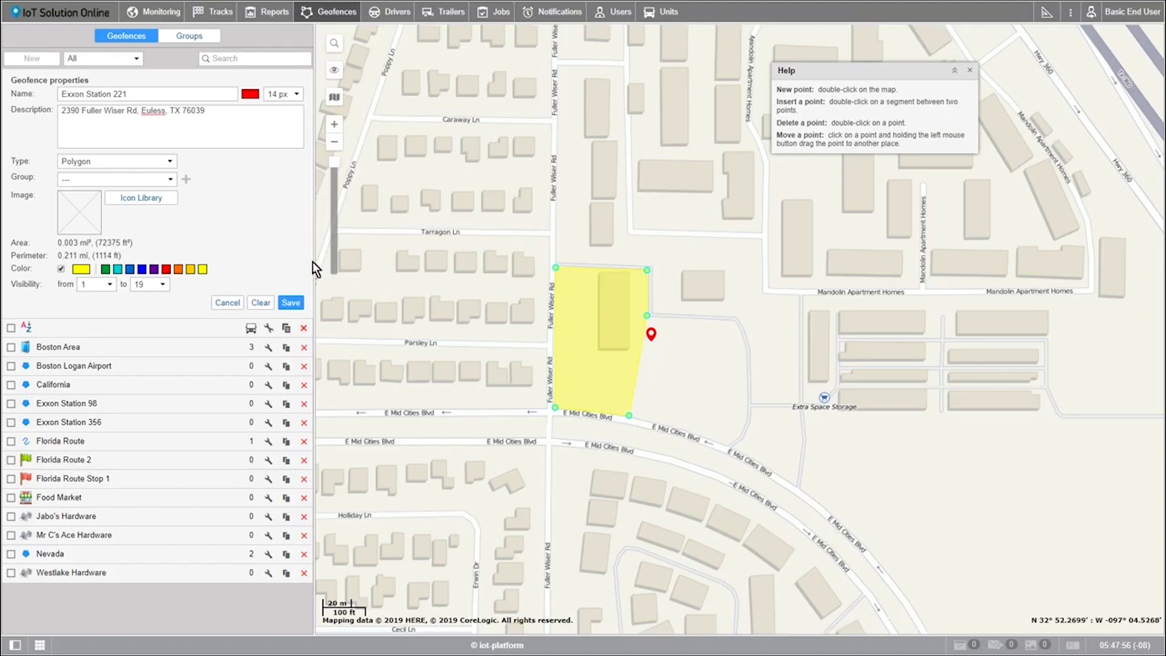
Assign the geofence to the Exxon Gas Stations group and upload GasStation Icon.png as its image
click(171, 181)
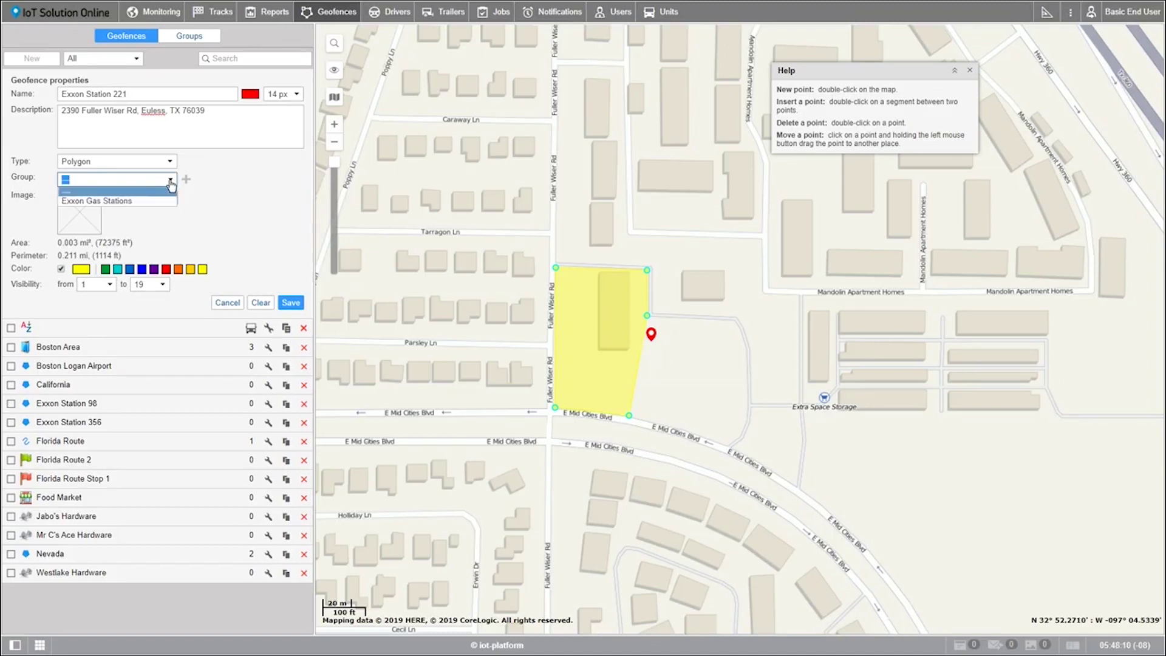
click(139, 201)
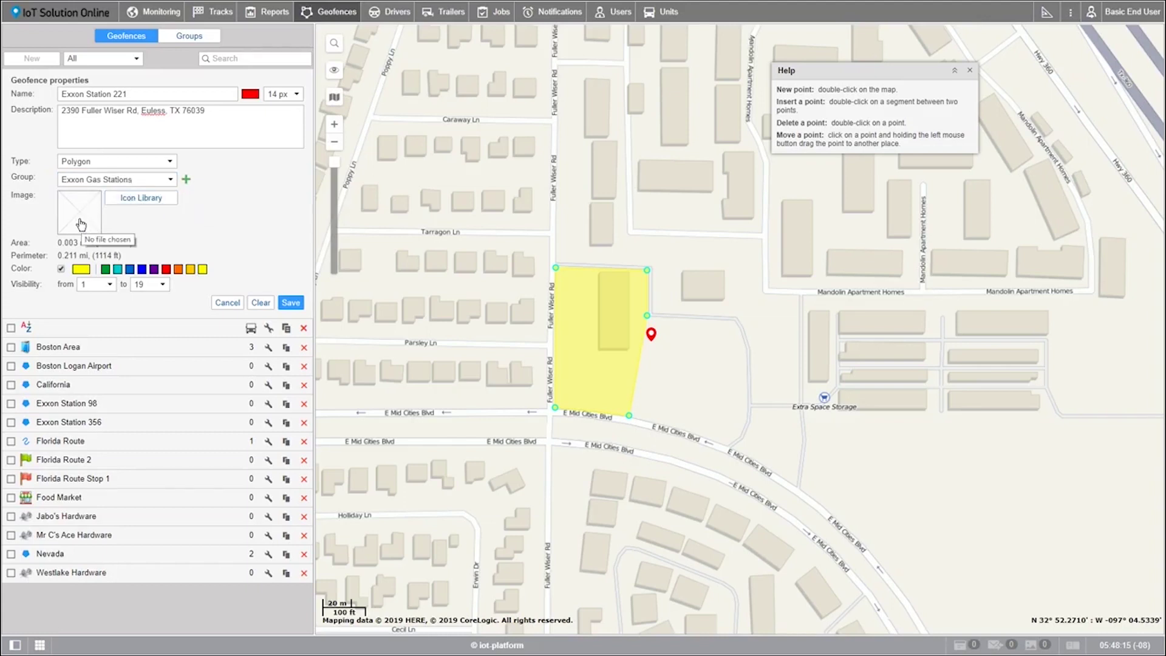
click(143, 201)
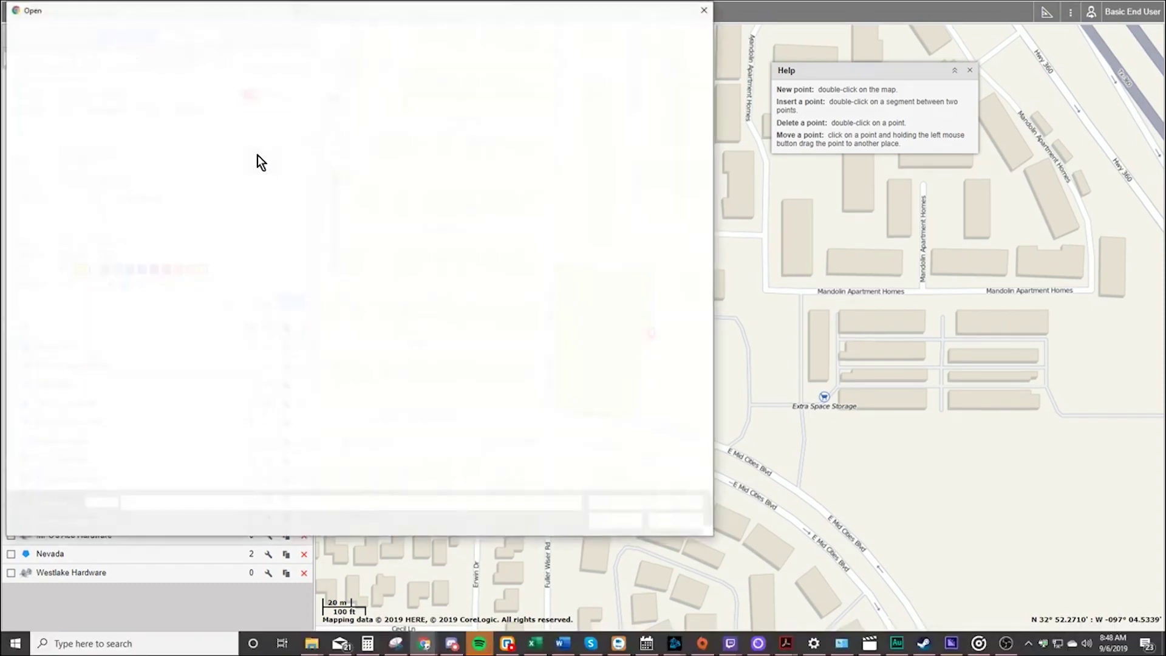
click(157, 100)
click(614, 522)
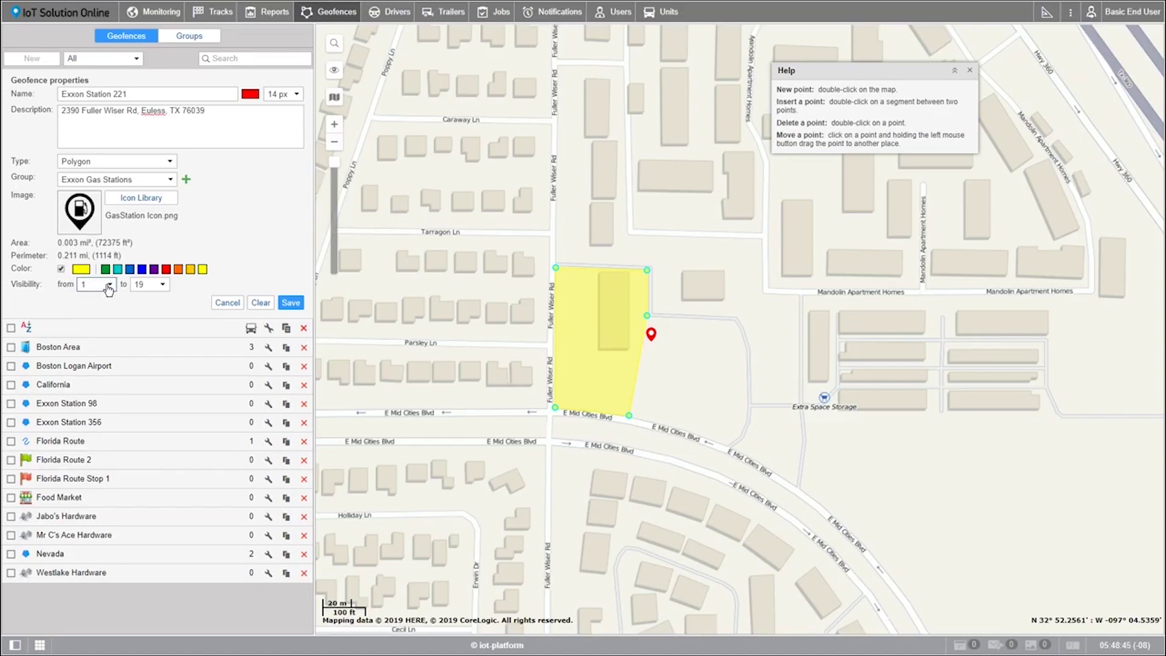
Examine the minimum visibility levels, the available map sources and the geofence's appearance at different map zoom levels
click(109, 286)
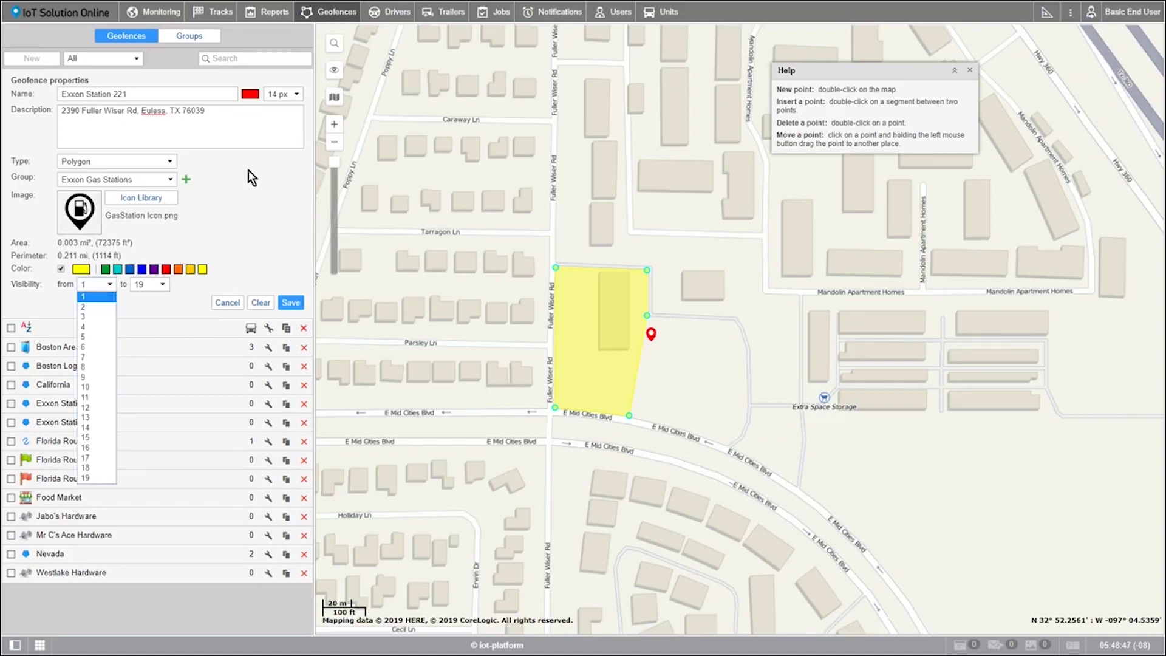
click(334, 98)
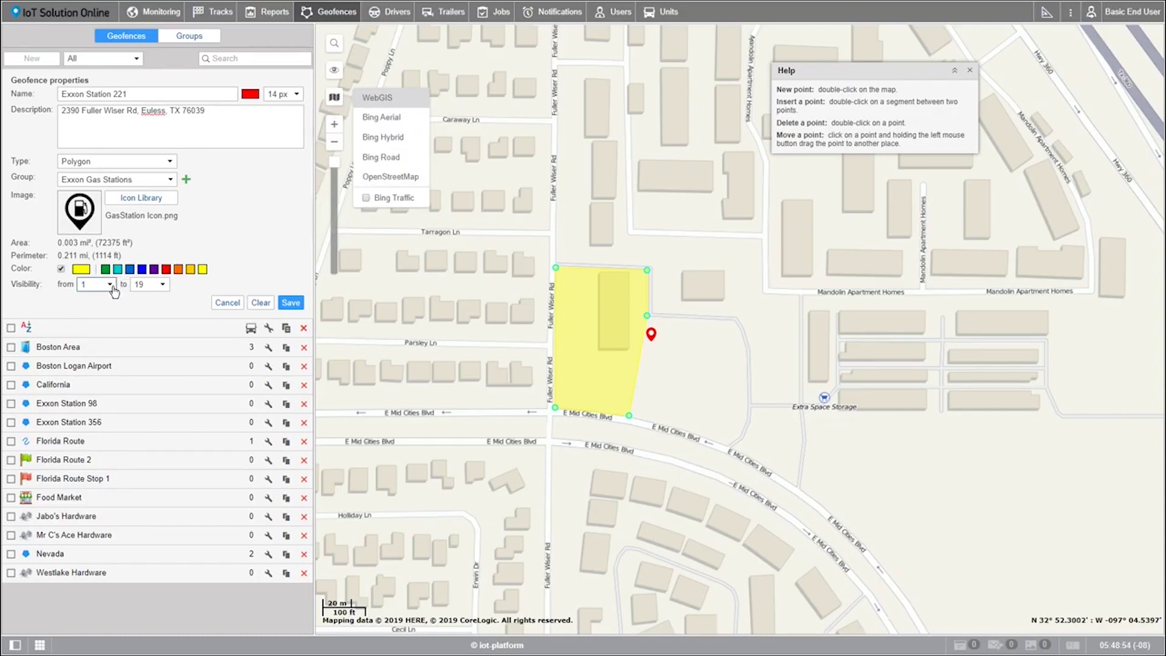
click(93, 286)
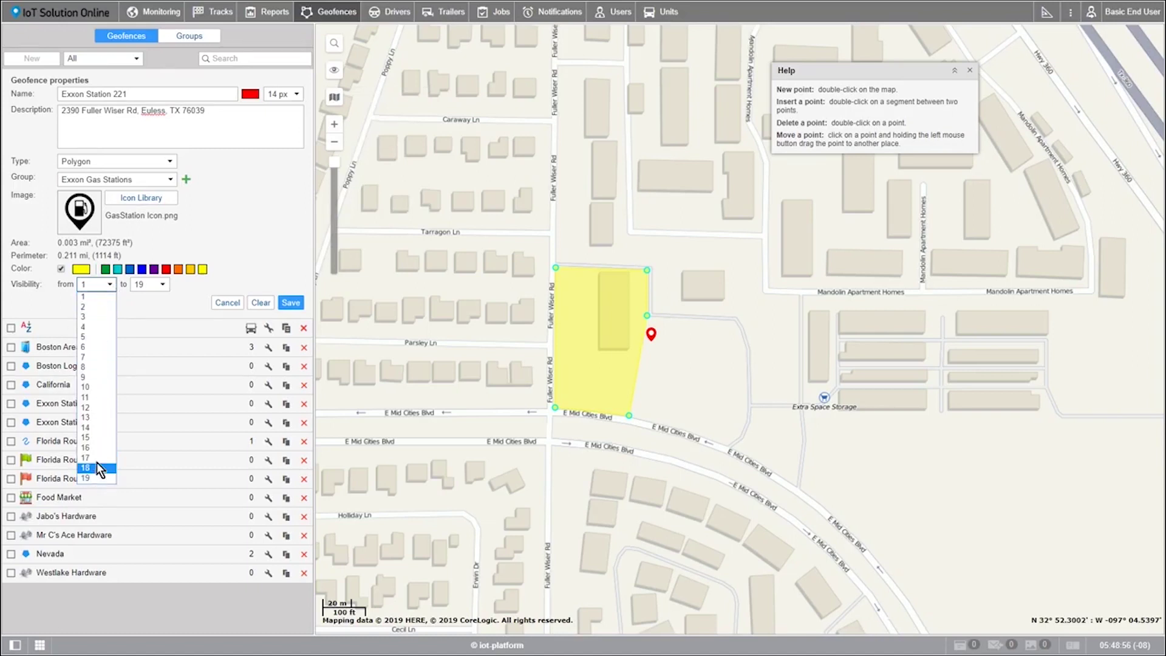
click(249, 259)
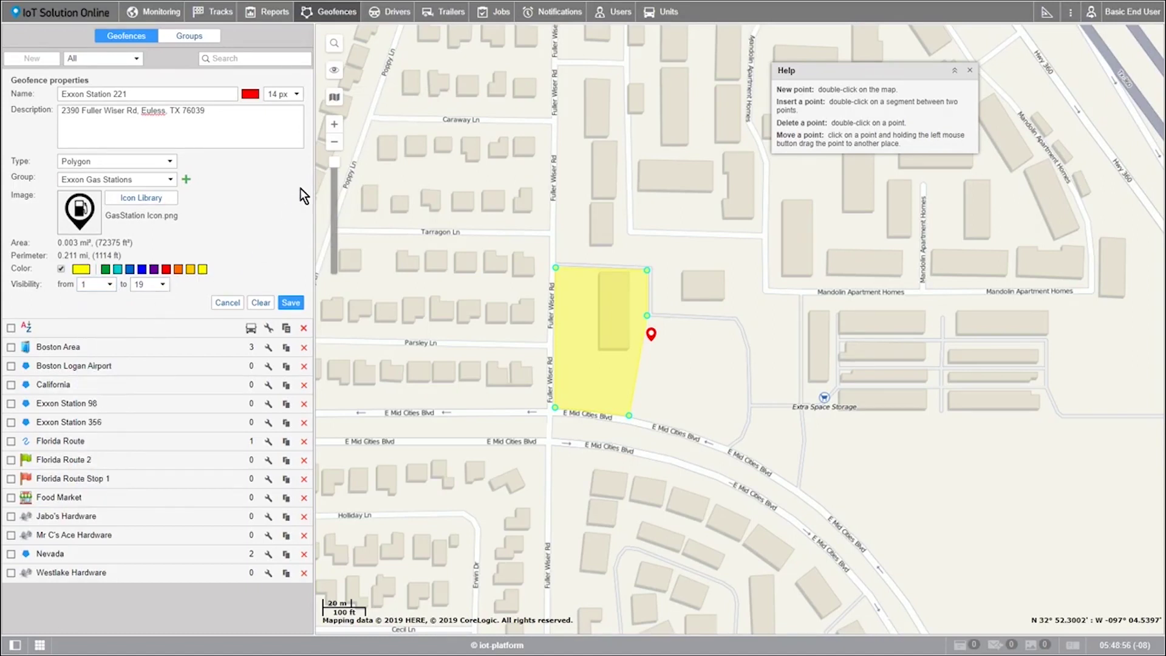
click(334, 143)
click(334, 143)
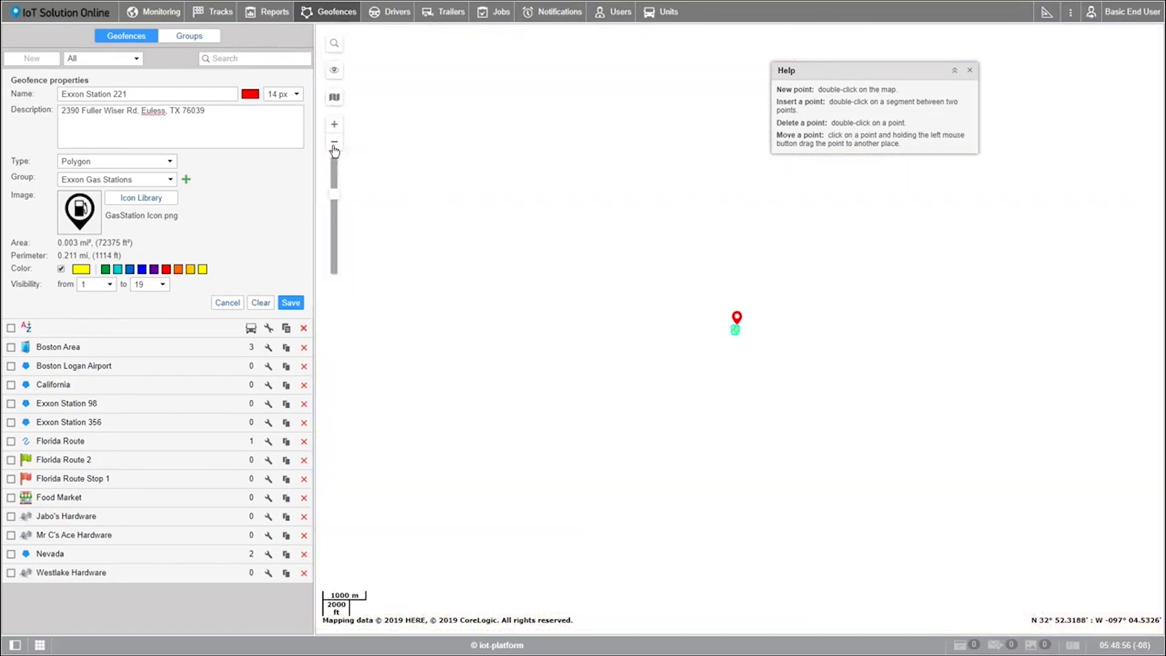
click(334, 144)
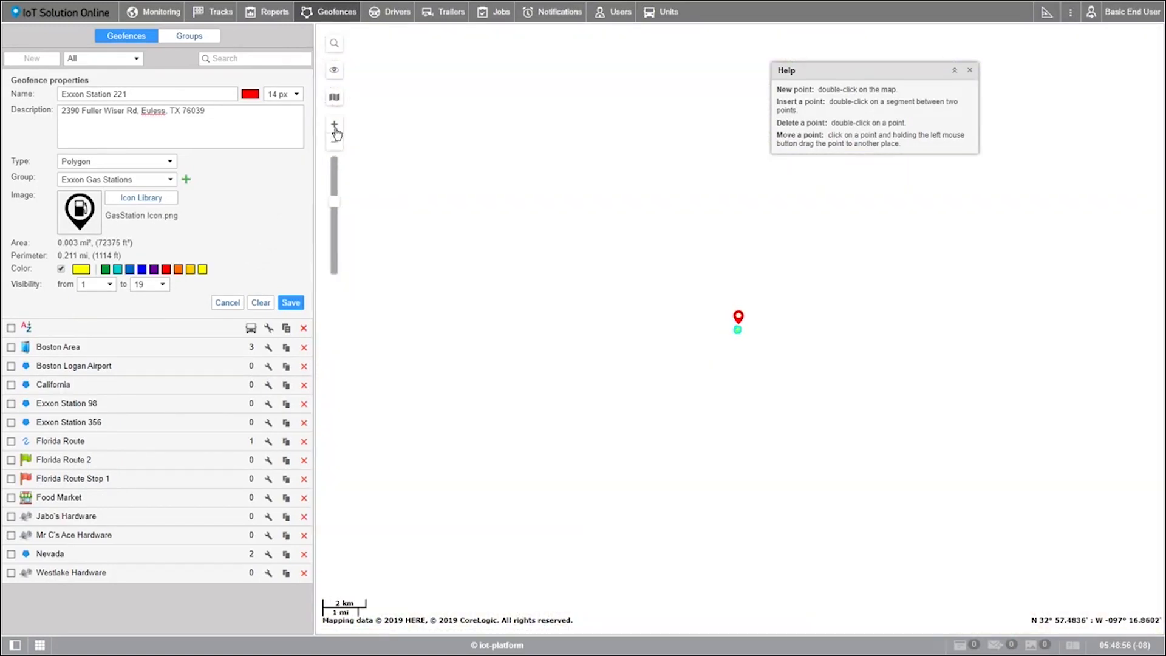
click(335, 125)
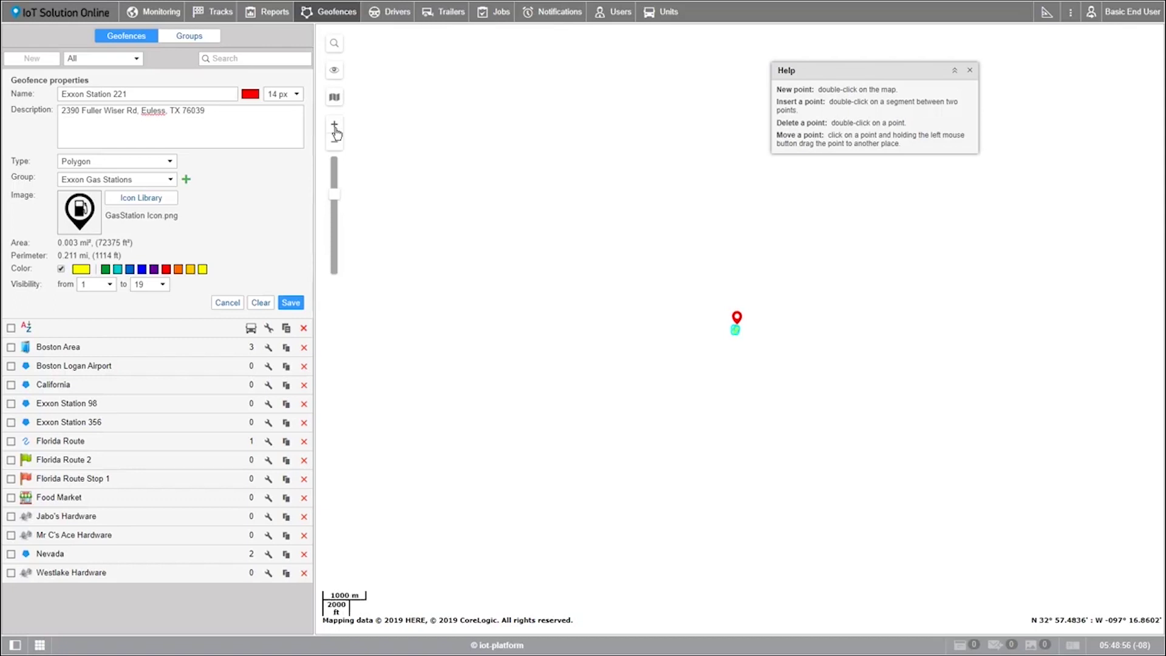
click(334, 125)
click(334, 126)
click(334, 126)
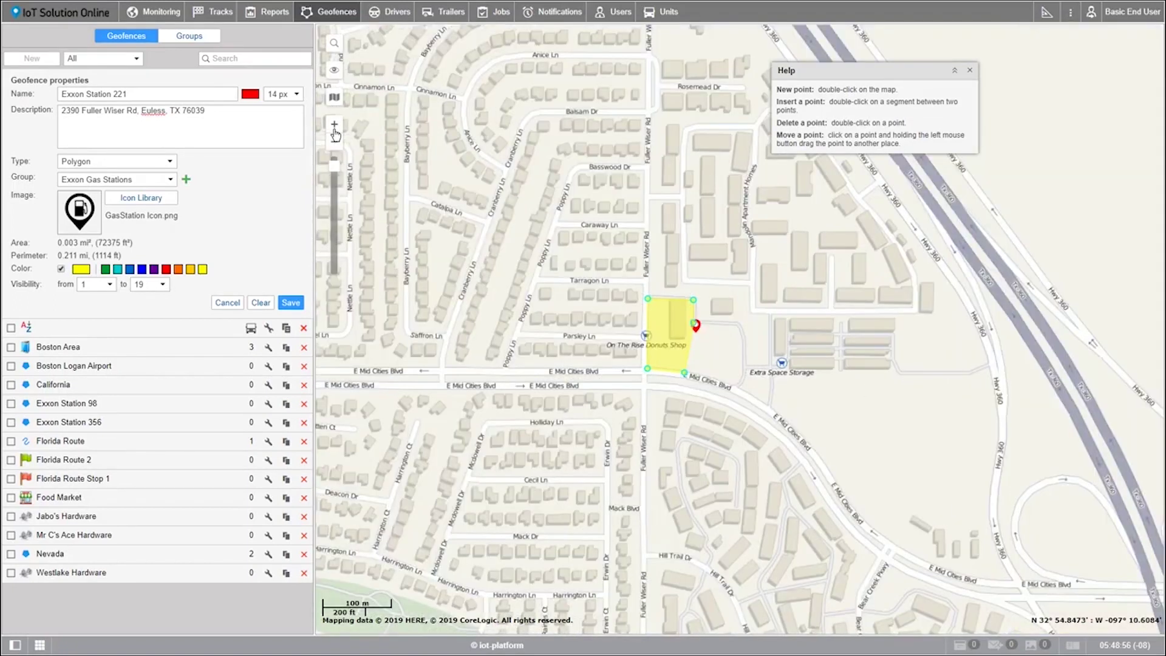
click(335, 125)
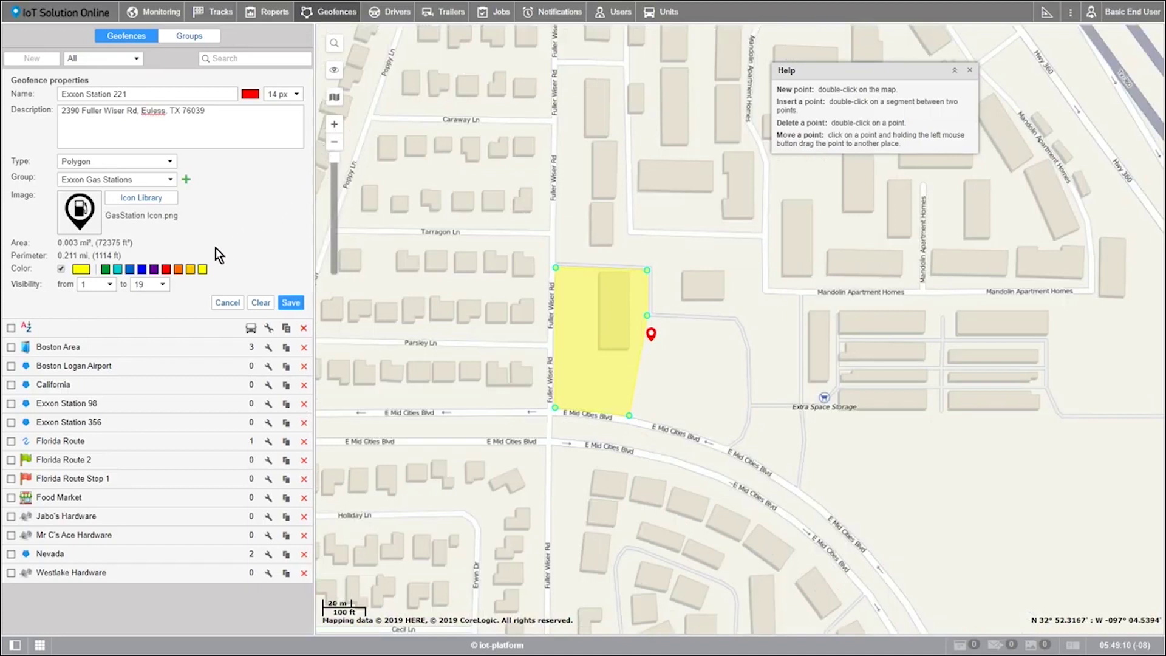
Set the geofence's upper visibility level to 8 and save the geofence
click(164, 286)
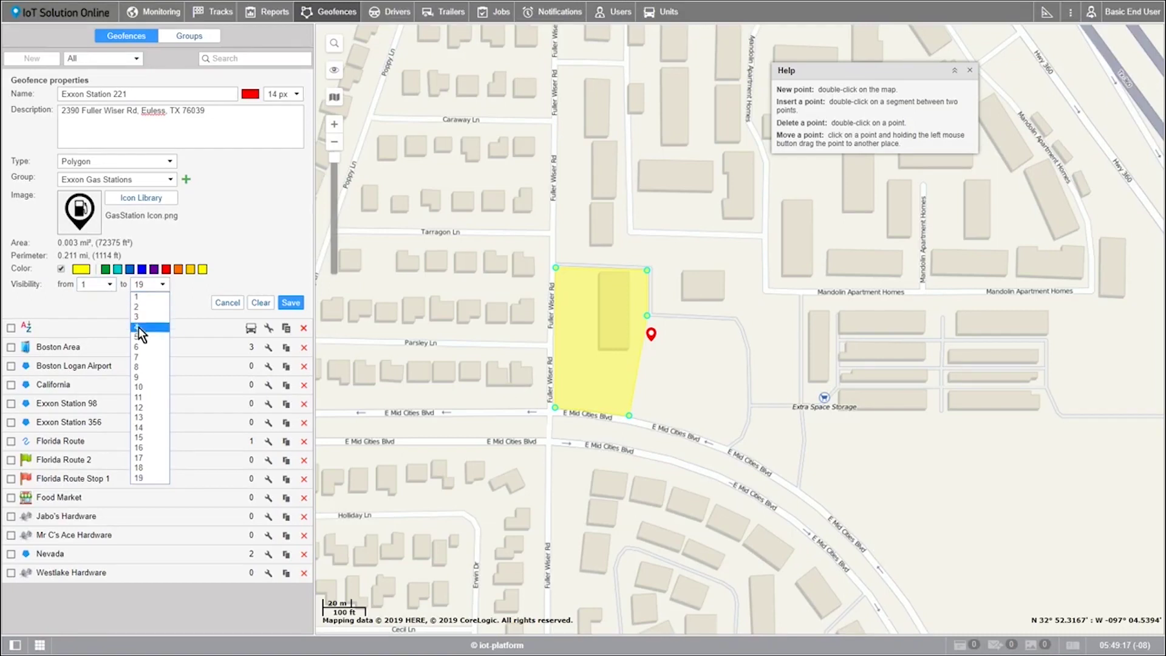
click(143, 366)
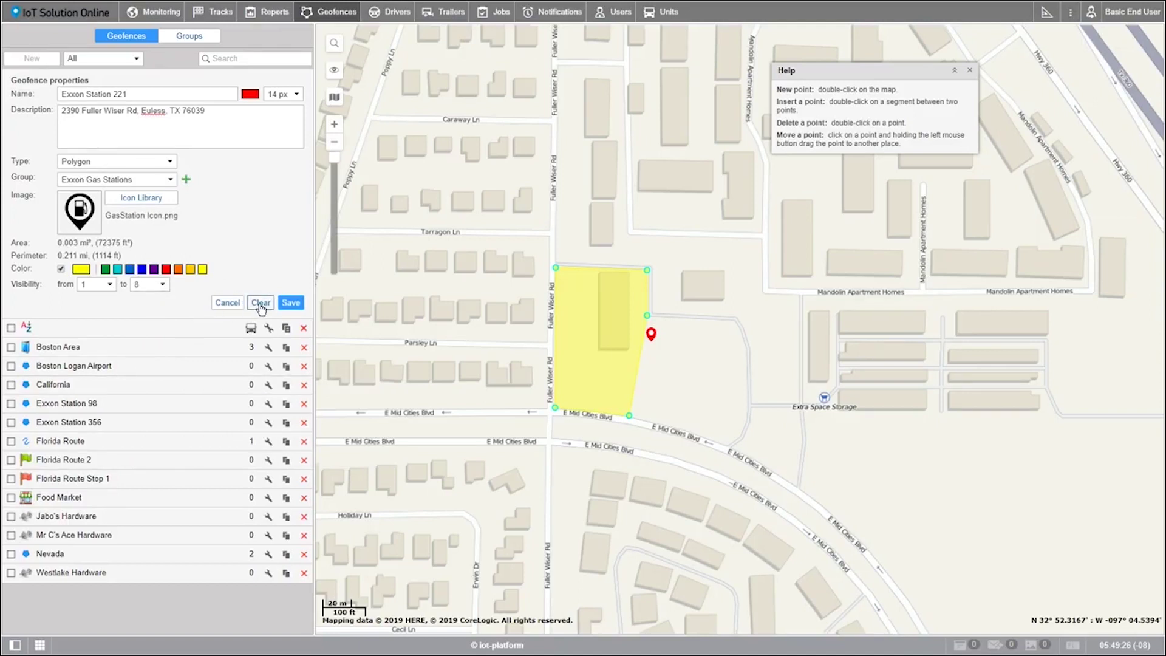
click(291, 303)
Display the Exxon Station 221 geofence on the map
mouse_move(172, 194)
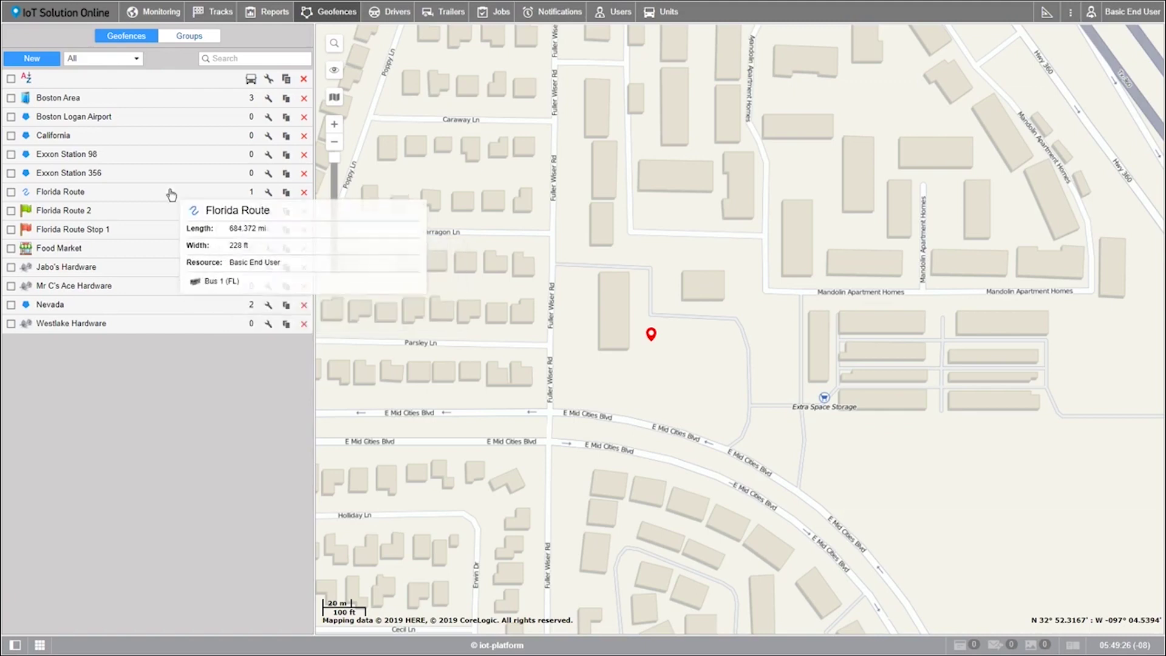
mouse_move(128, 177)
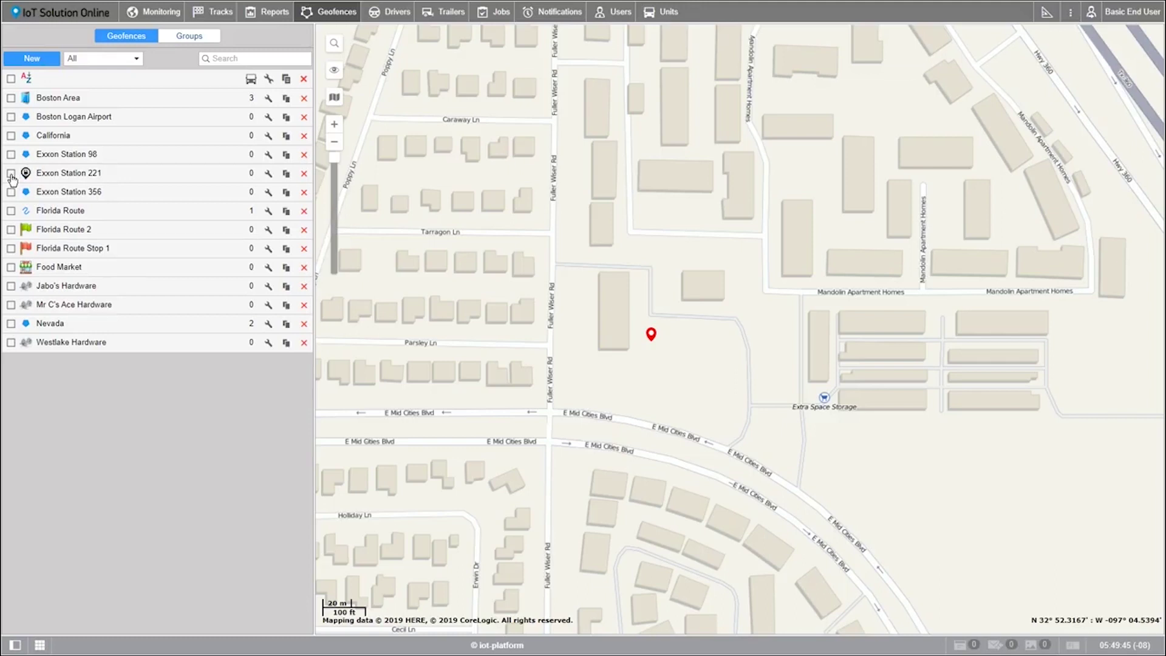
click(11, 174)
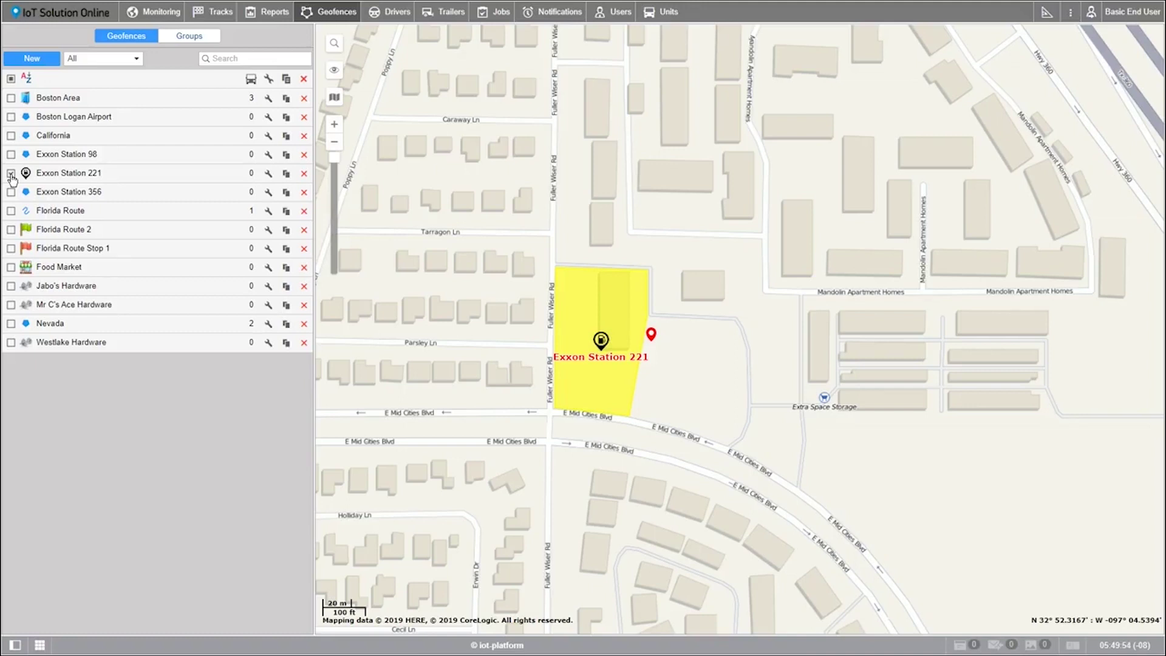
mouse_move(70, 177)
Start a new geofence group and name it "Hardware Suppliers"
click(188, 37)
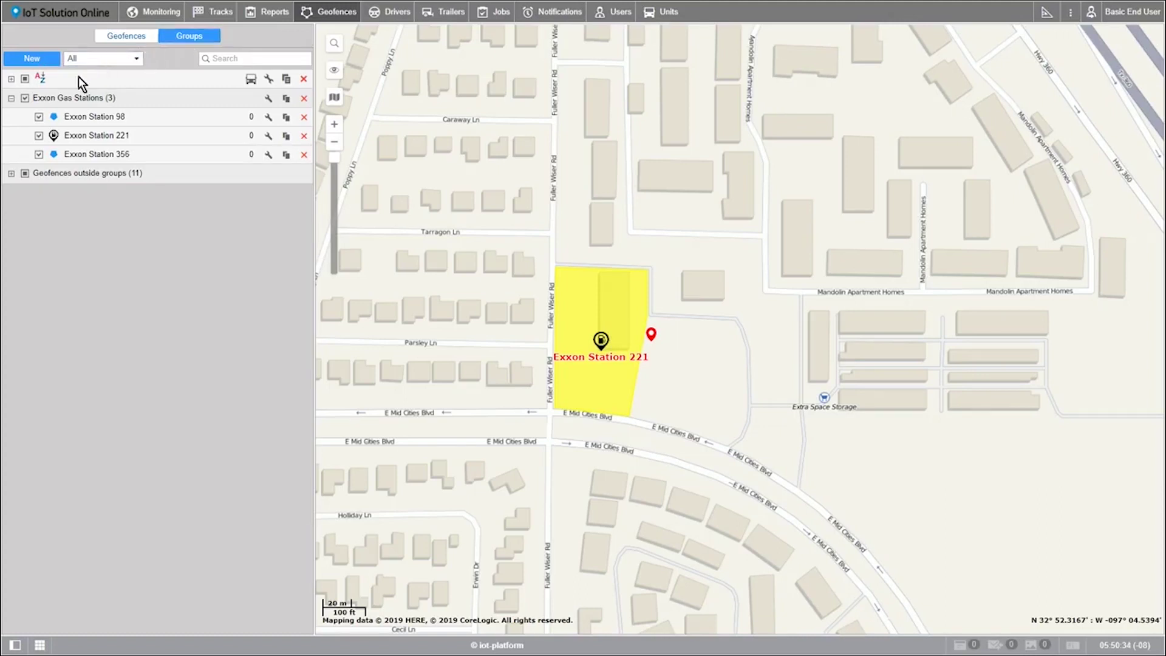
click(42, 60)
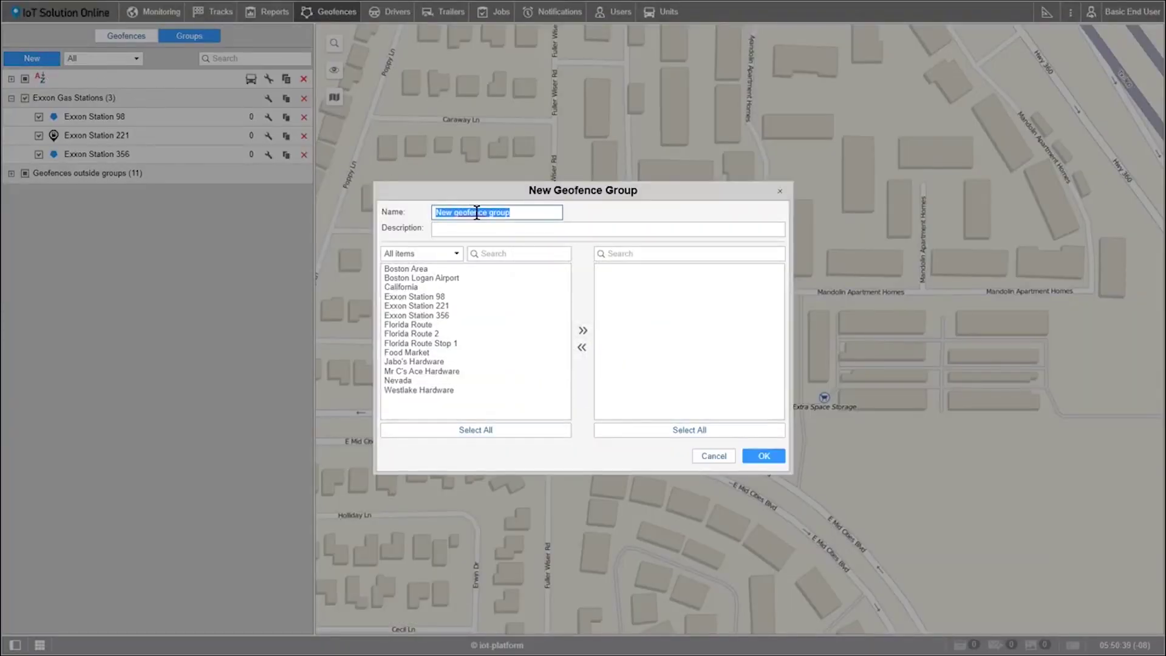
text(Hardware )
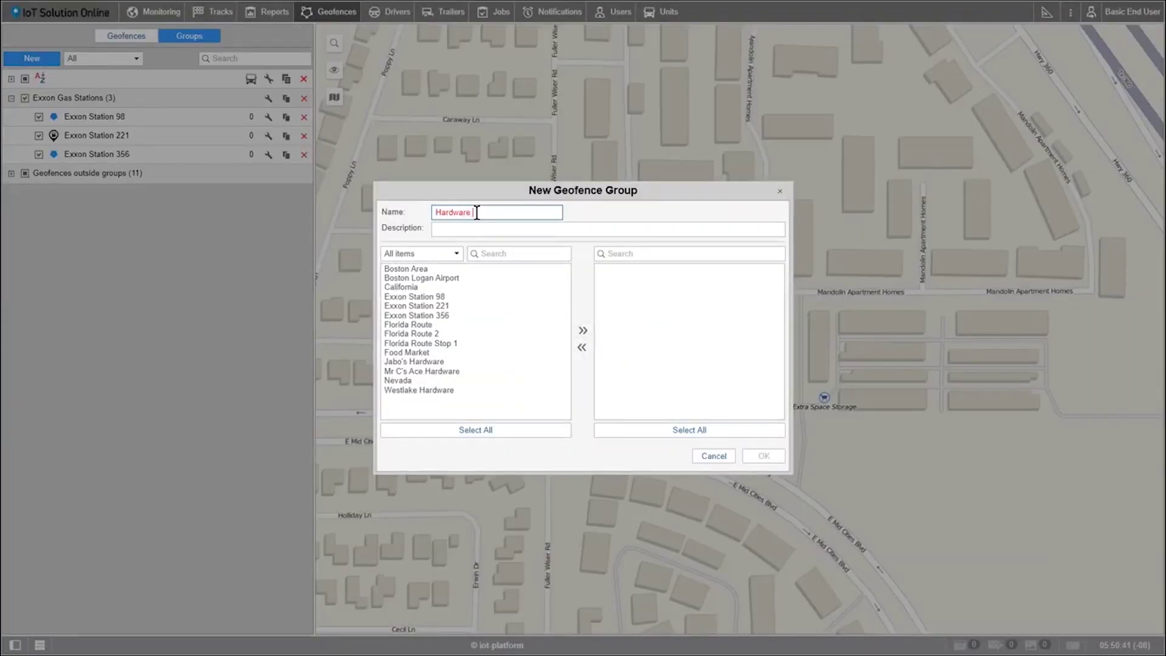
text(Suppliers)
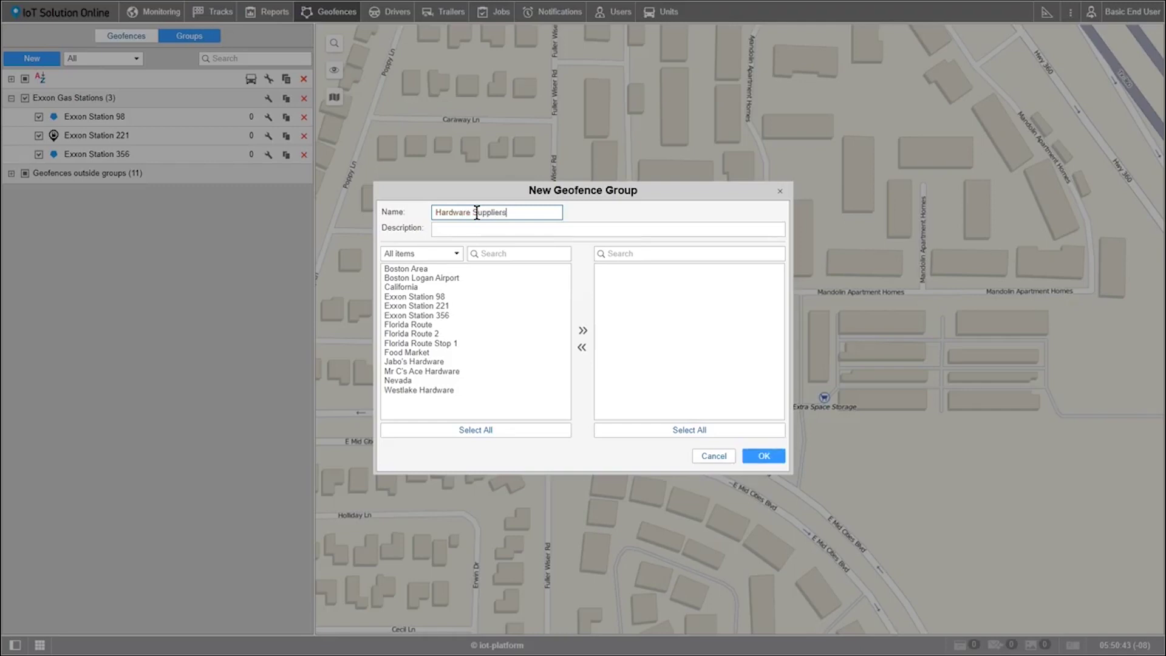
Filter the geofences outside groups by "Hardware", and add Jabo's Hardware to the group and remove it again
click(484, 227)
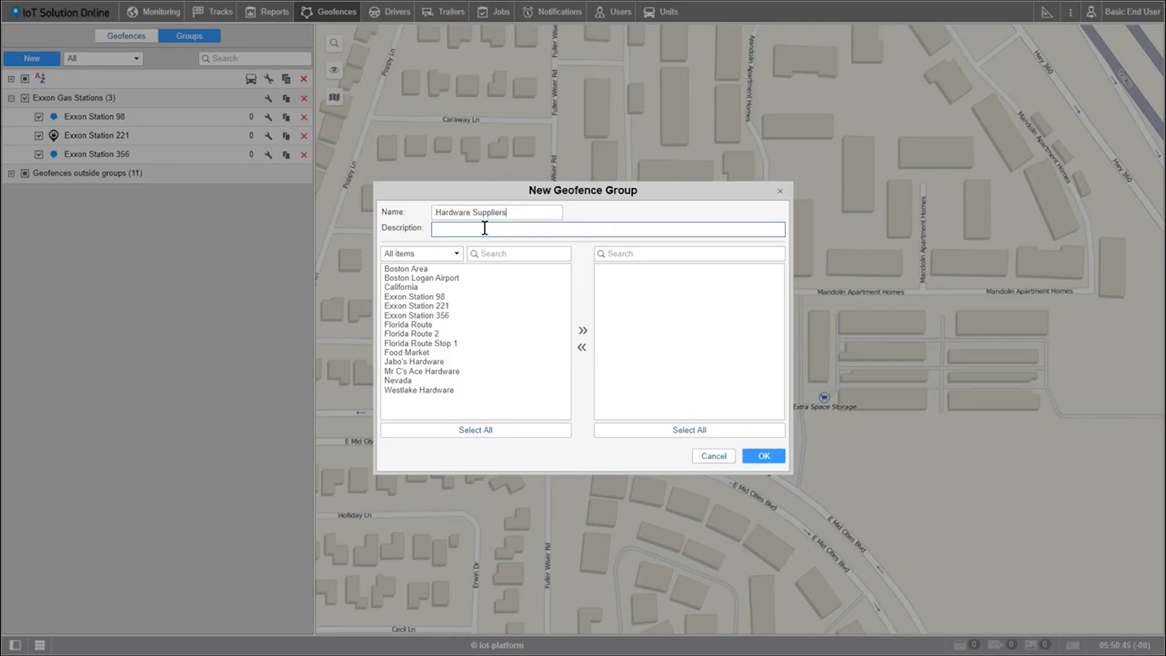
click(457, 255)
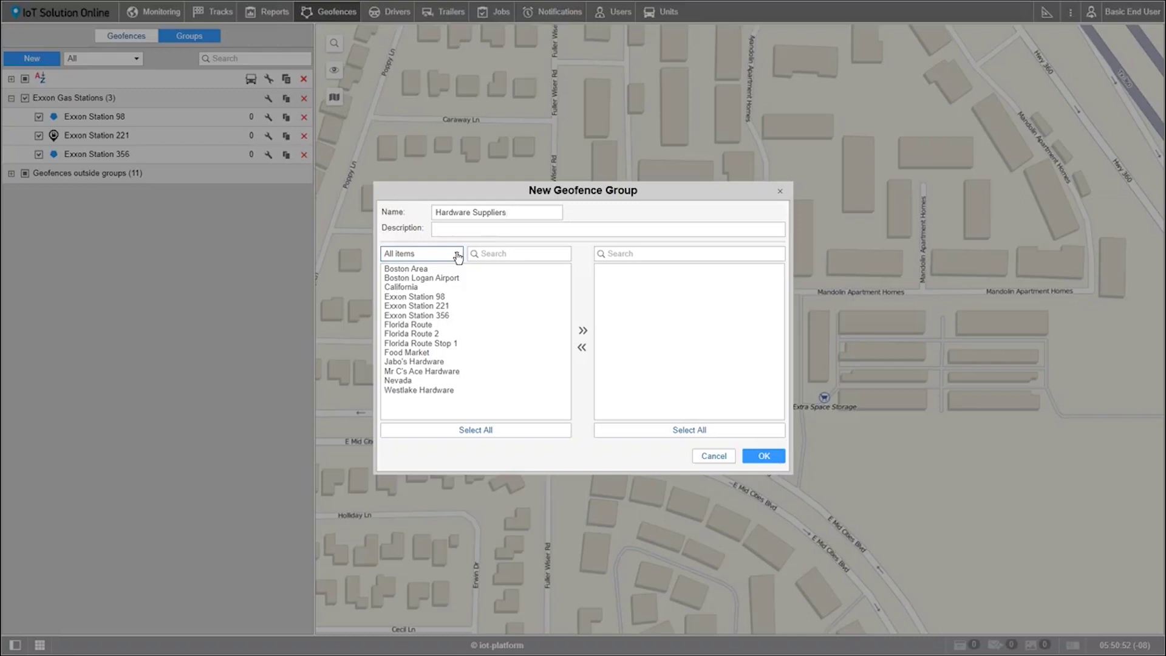
click(458, 254)
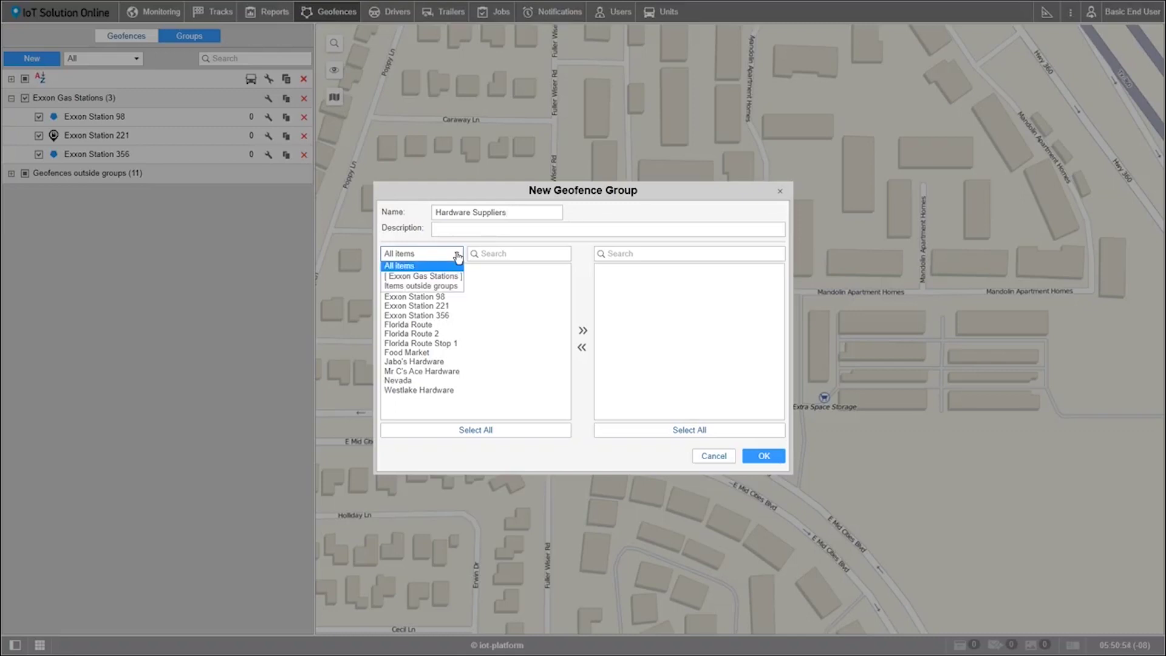
click(443, 286)
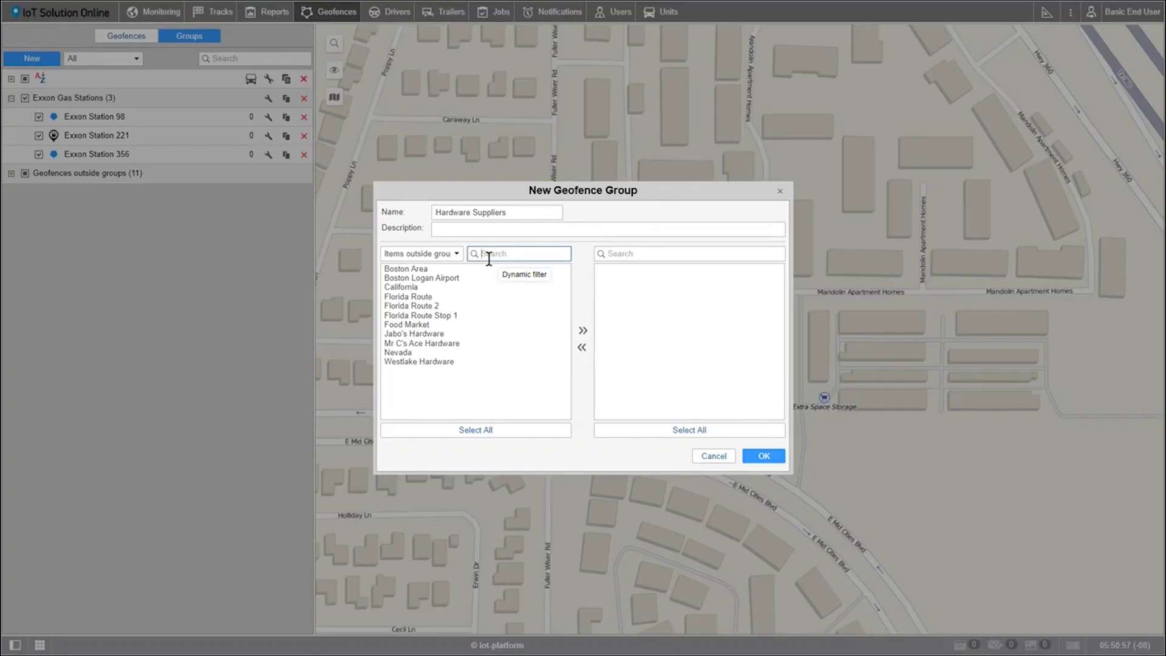
text(Hardware)
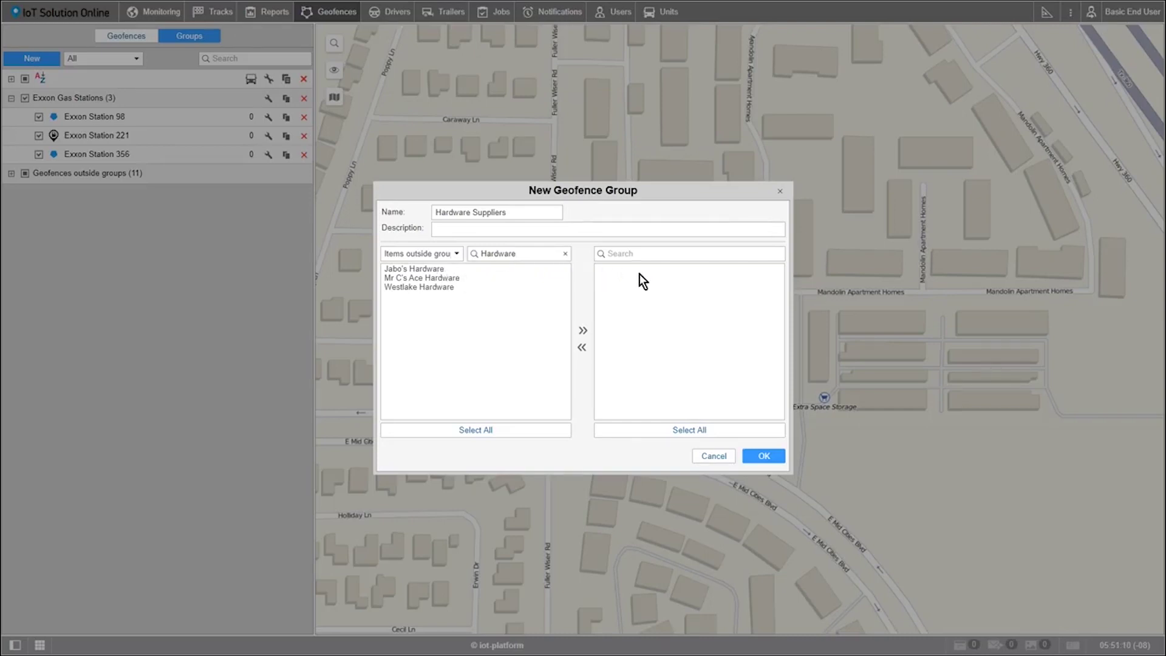
double_click(448, 270)
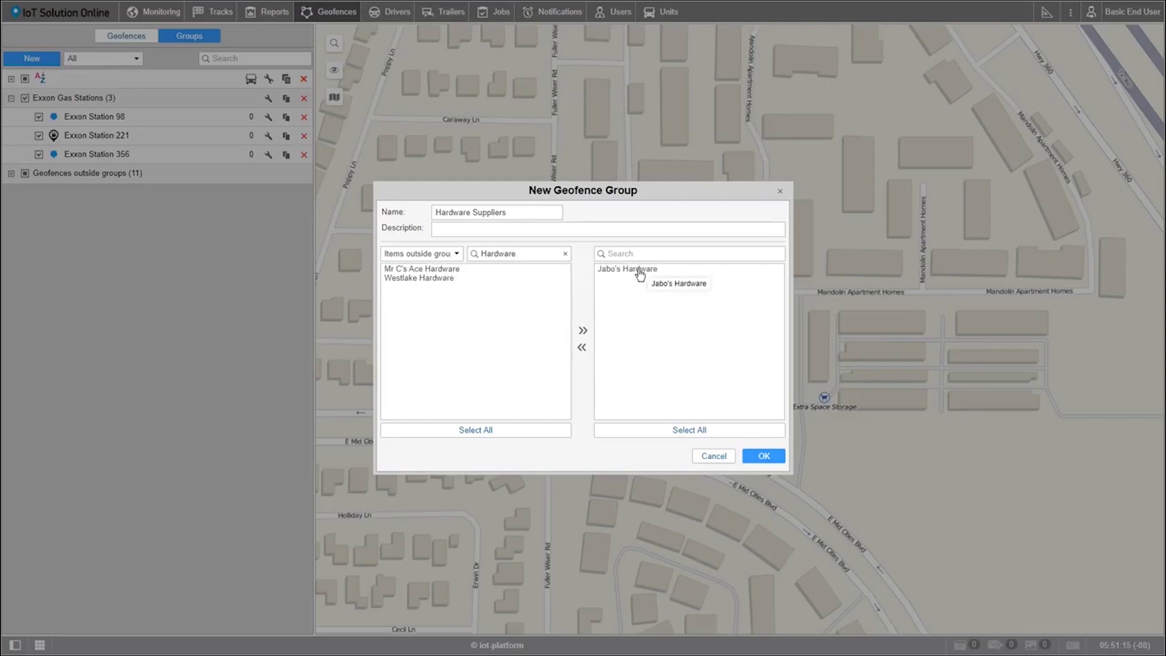
double_click(639, 270)
Search all available geofences for "Hardware" and select Jabo's Hardware, Mr C's Ace Hardware and Westlake Hardware individually
click(515, 255)
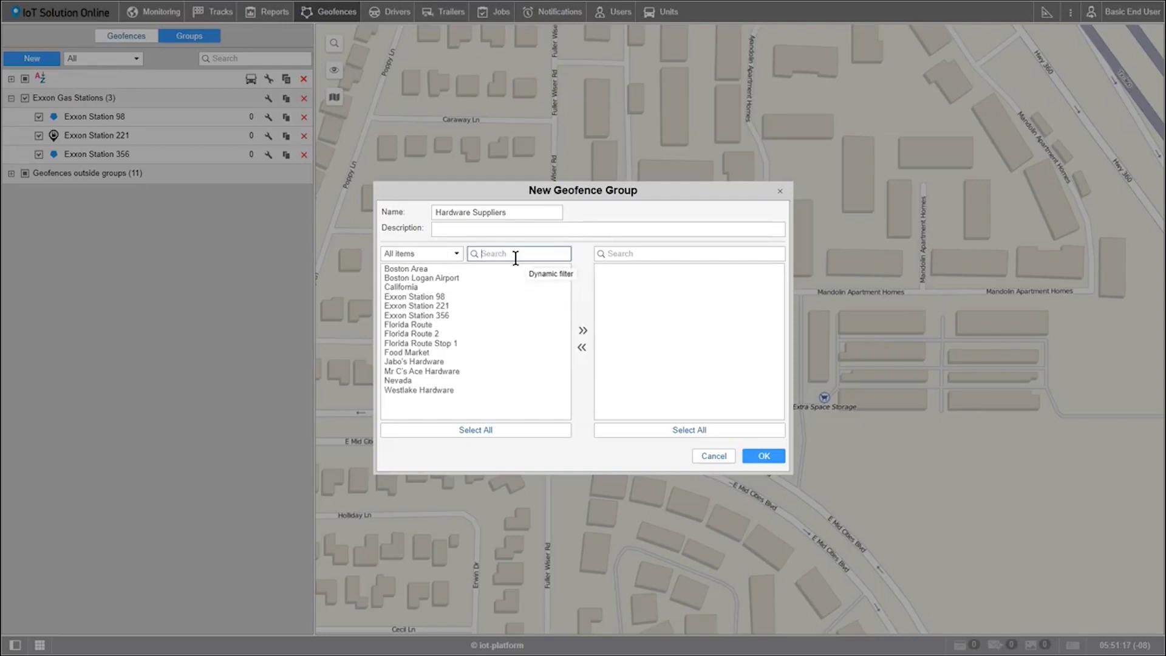
text(Hardware)
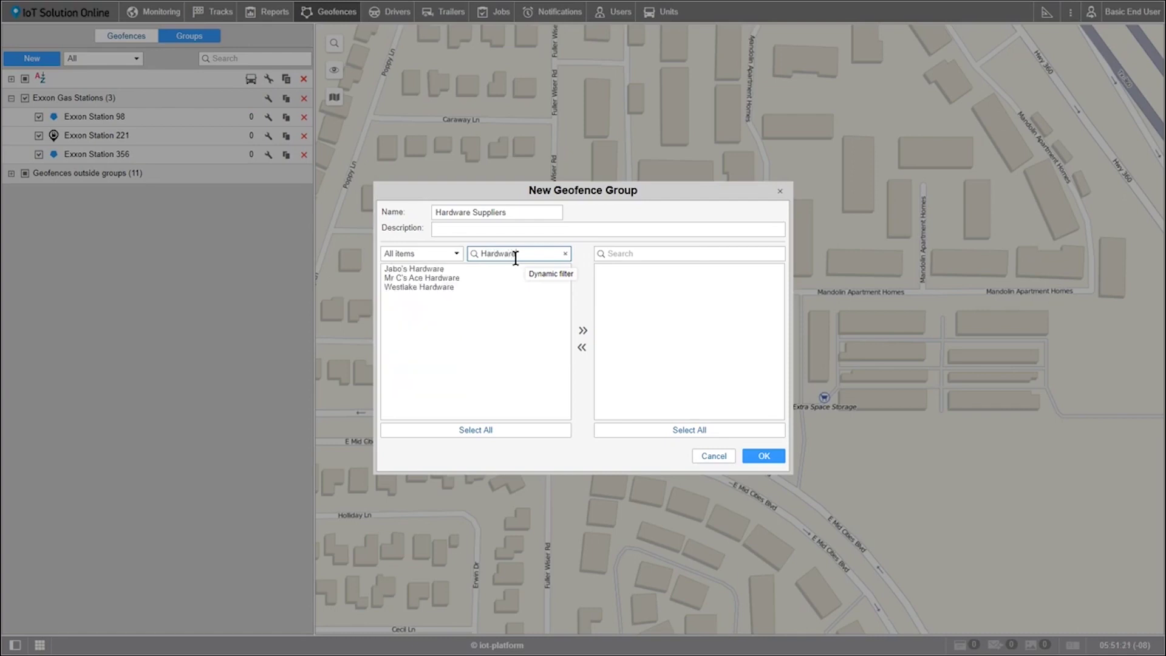
click(447, 279)
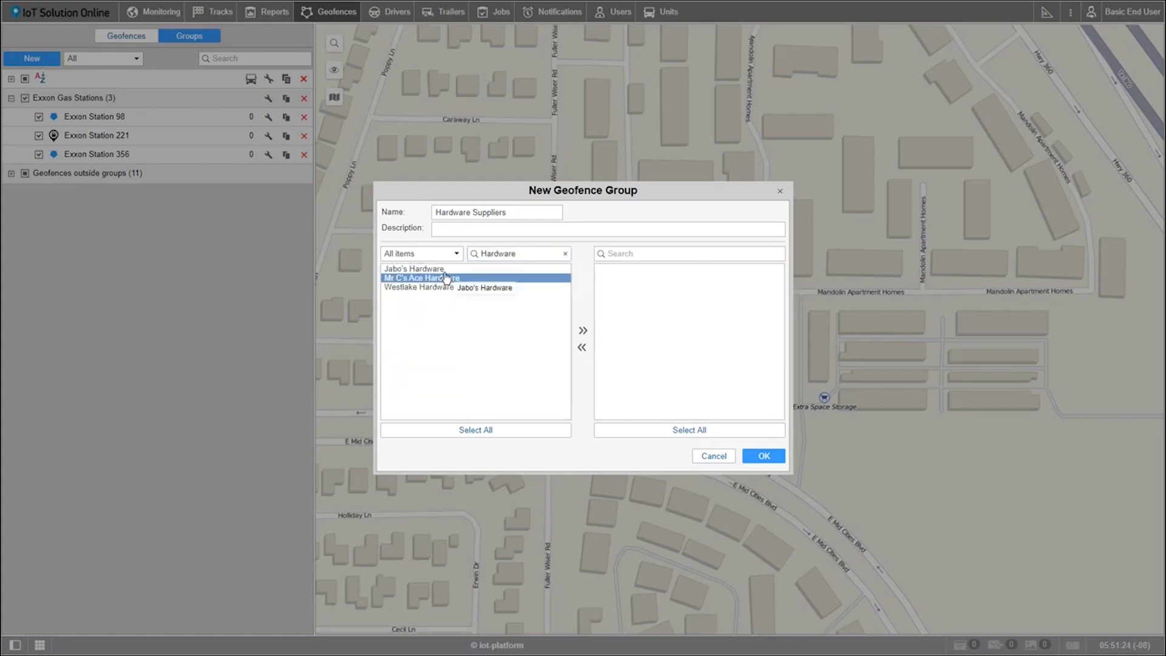
ctrl+click(445, 270)
ctrl+click(446, 287)
ctrl+click(446, 278)
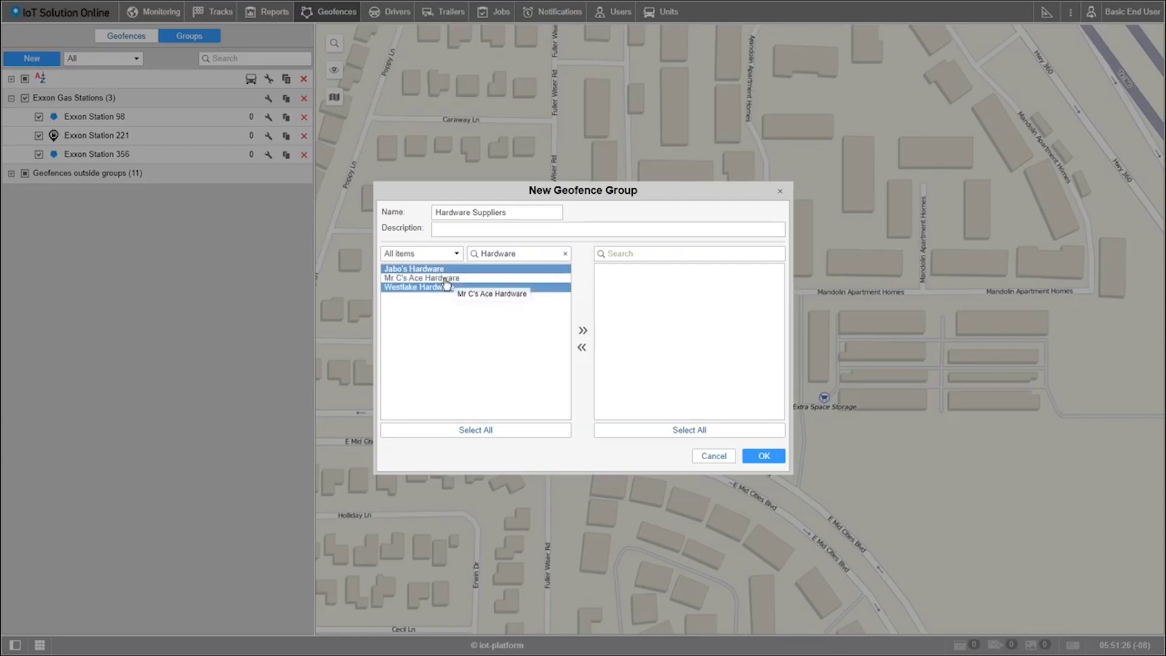
ctrl+click(445, 270)
ctrl+click(447, 287)
ctrl+click(445, 269)
ctrl+click(446, 278)
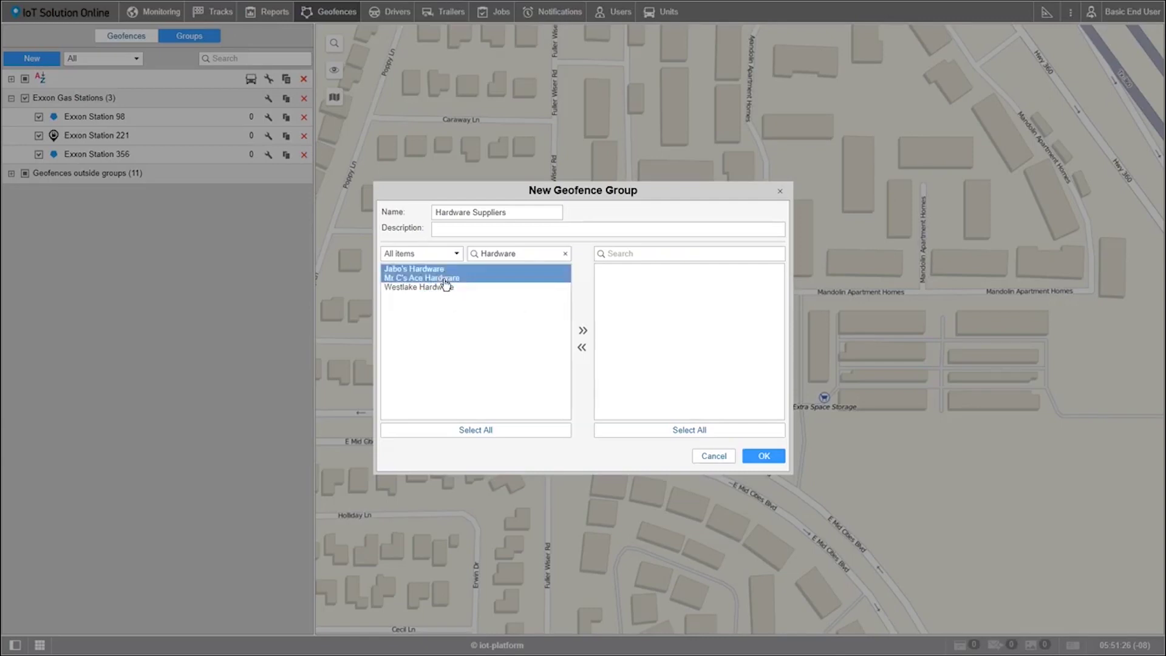
ctrl+click(447, 287)
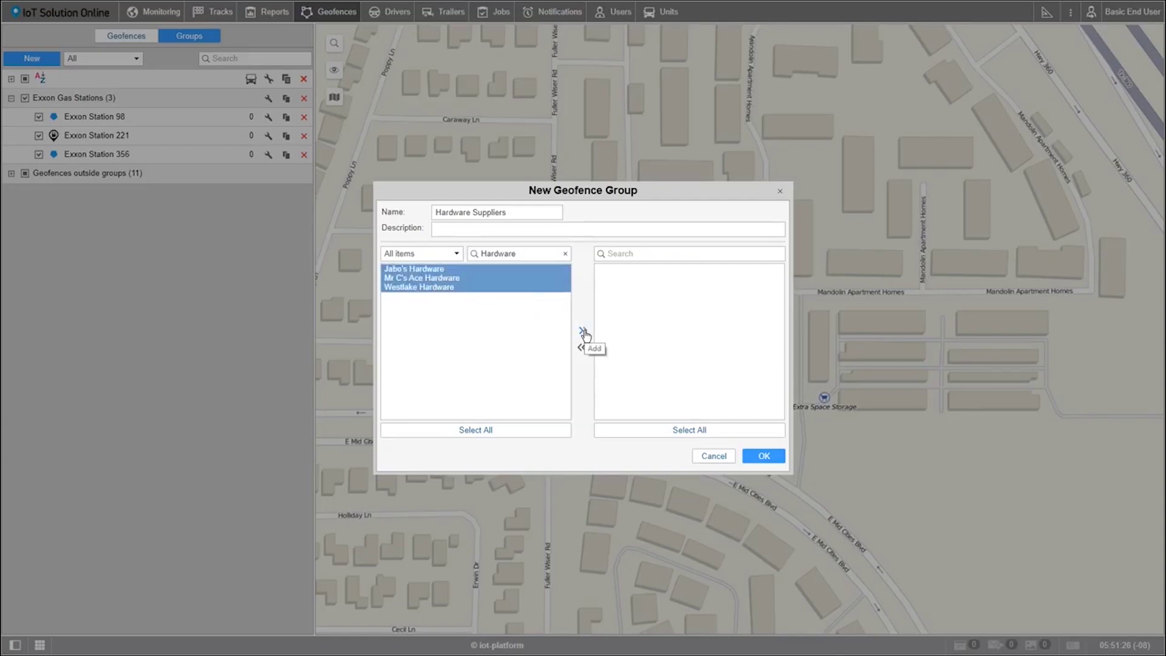
Reselect the hardware geofences as one range from Jabo's Hardware to Westlake Hardware, and clear that range again
click(433, 270)
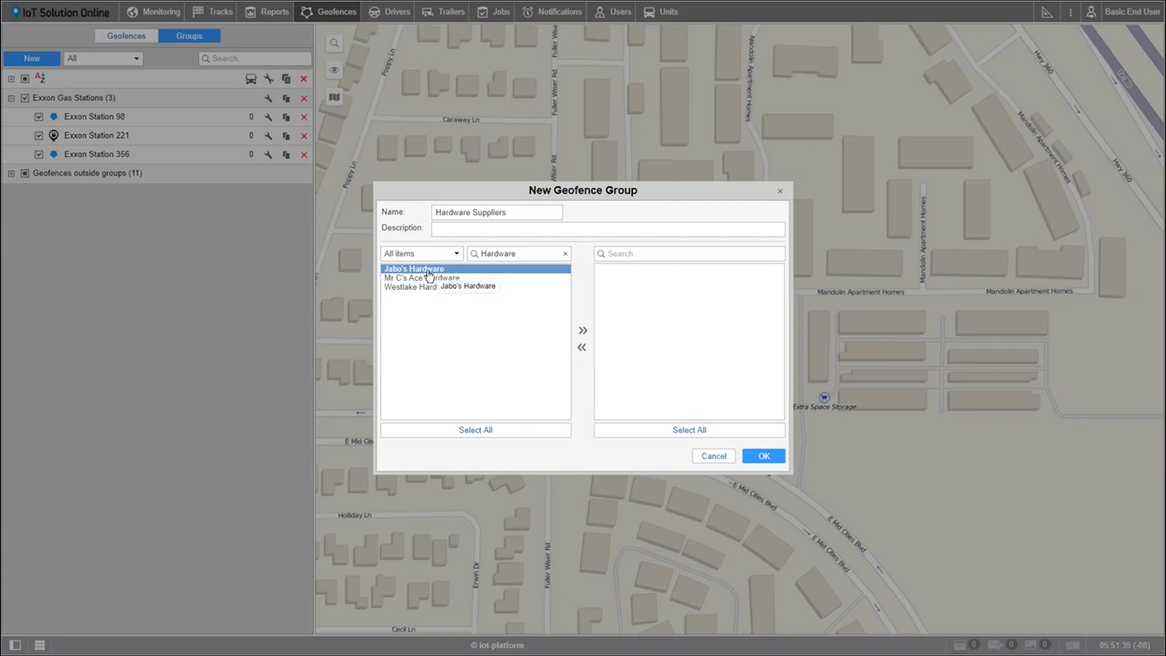
shift+click(428, 292)
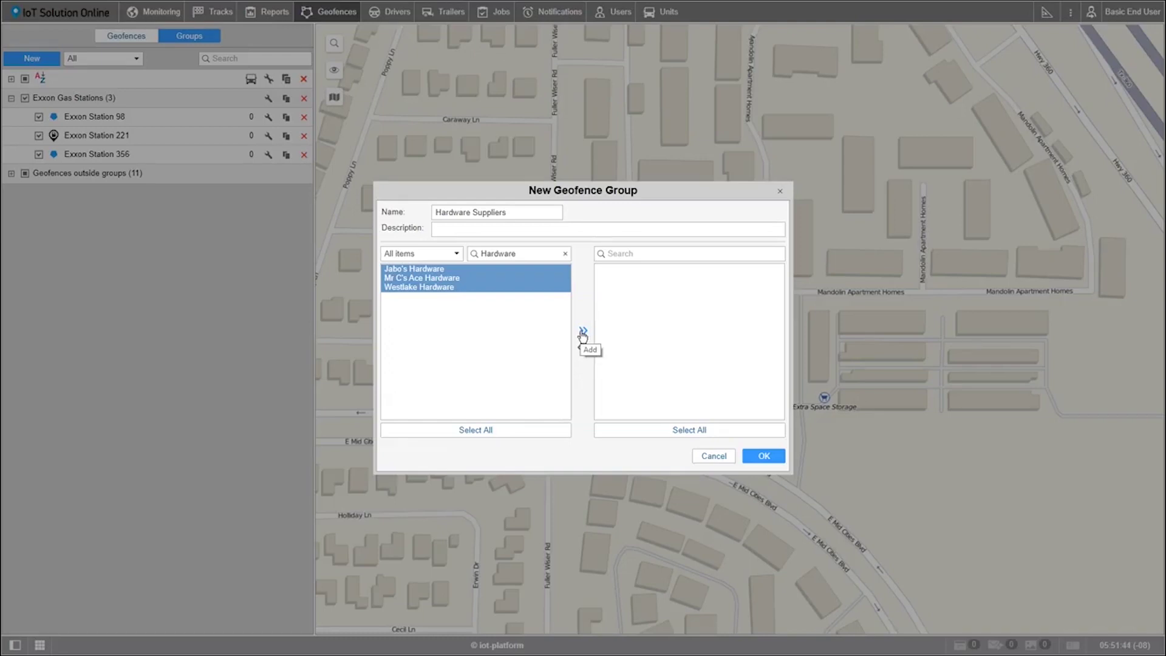
click(489, 294)
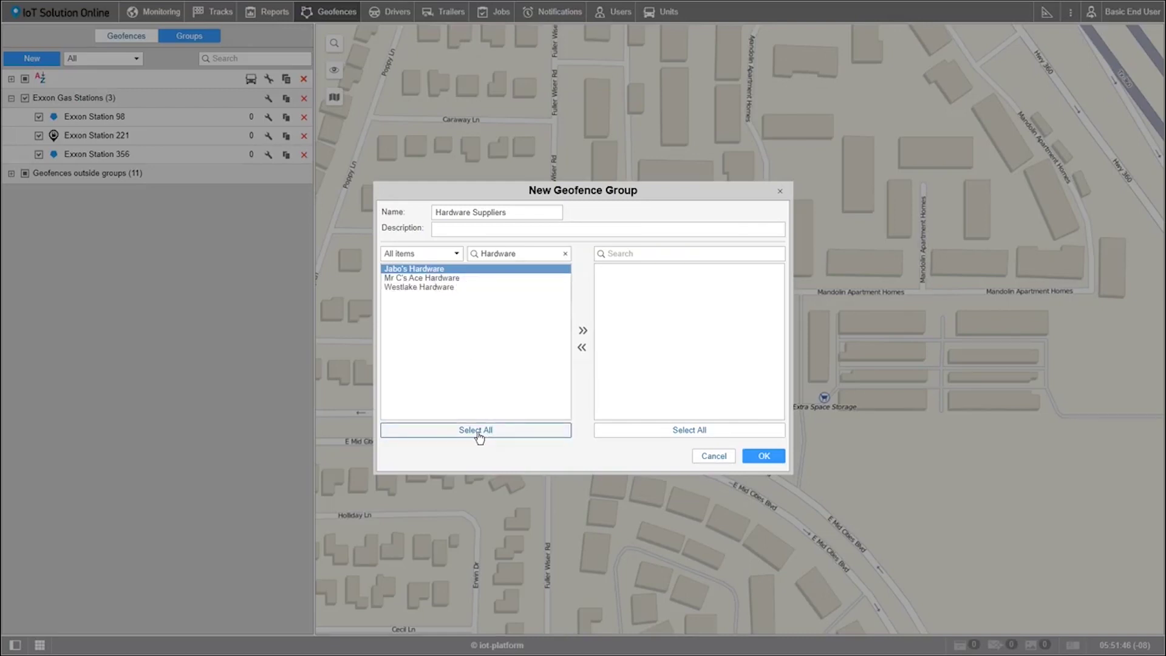
Add all the filtered hardware geofences to the Hardware Suppliers group and save the group
click(479, 437)
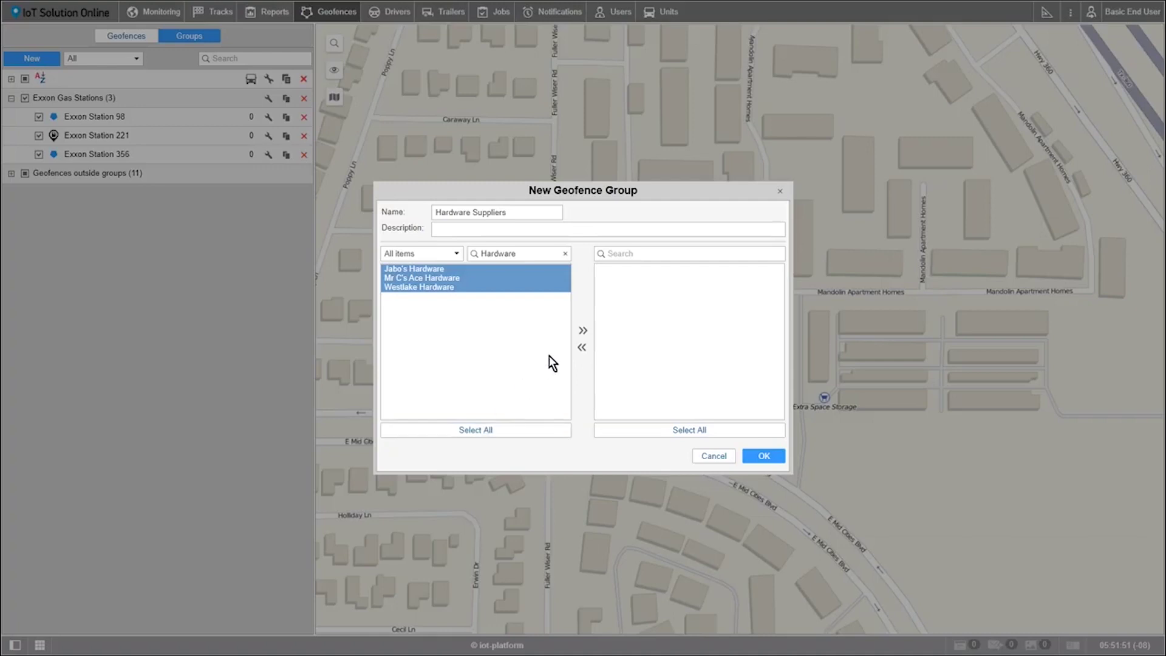
click(583, 332)
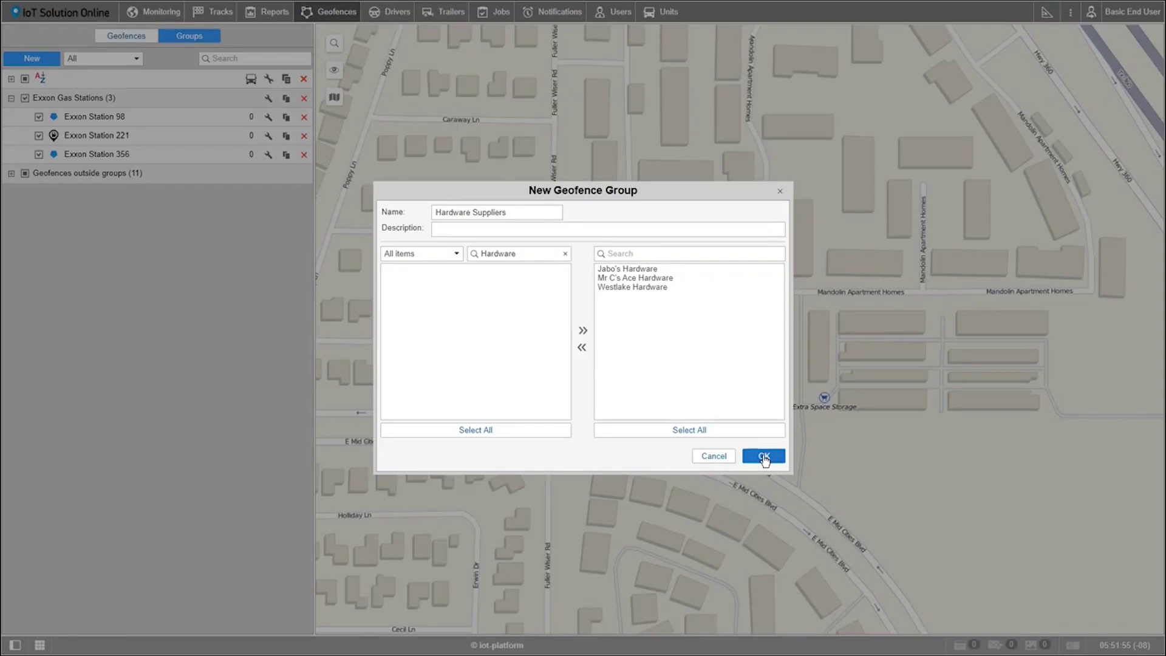
click(763, 456)
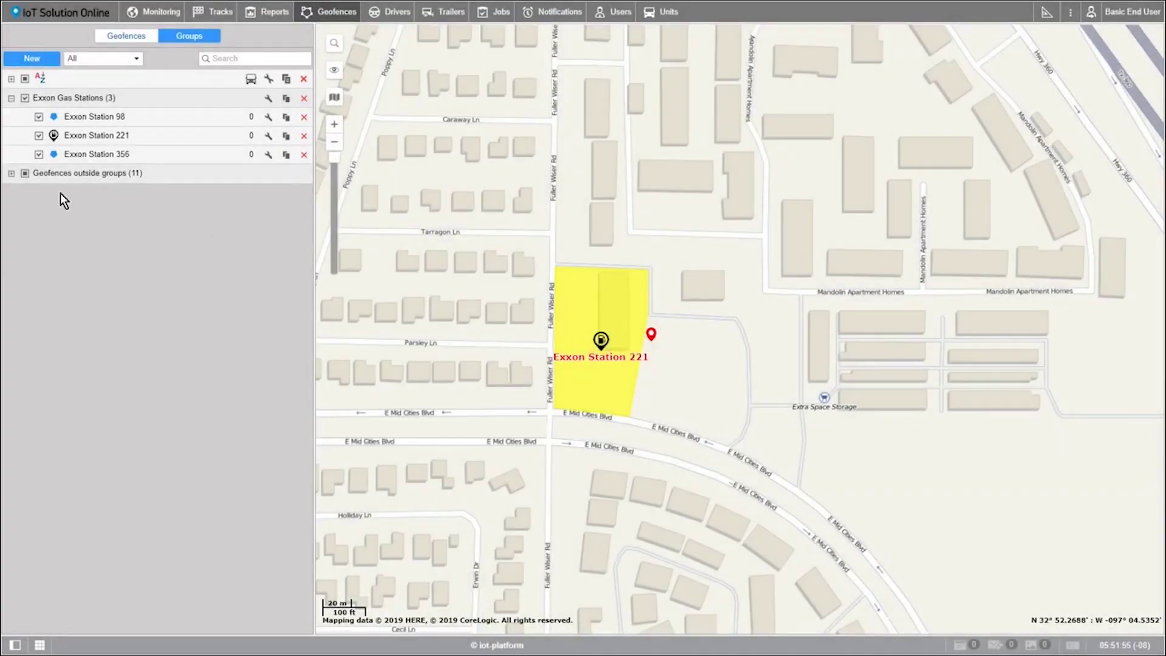
Collapse the Exxon Gas Stations group and expand it again
click(11, 99)
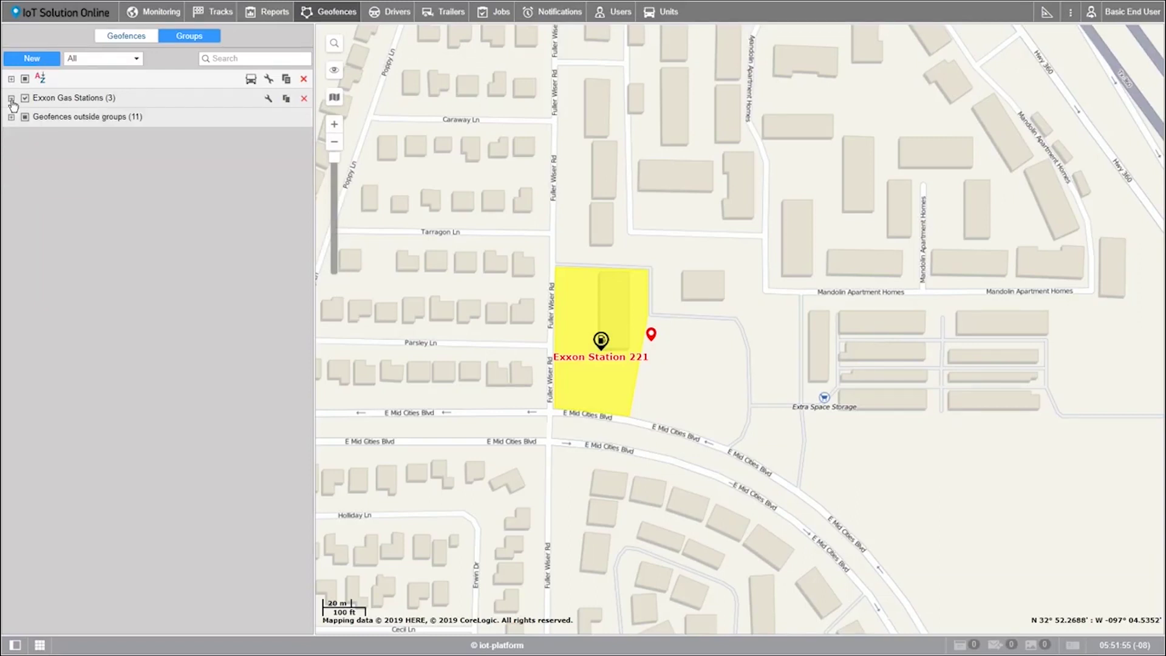
click(11, 99)
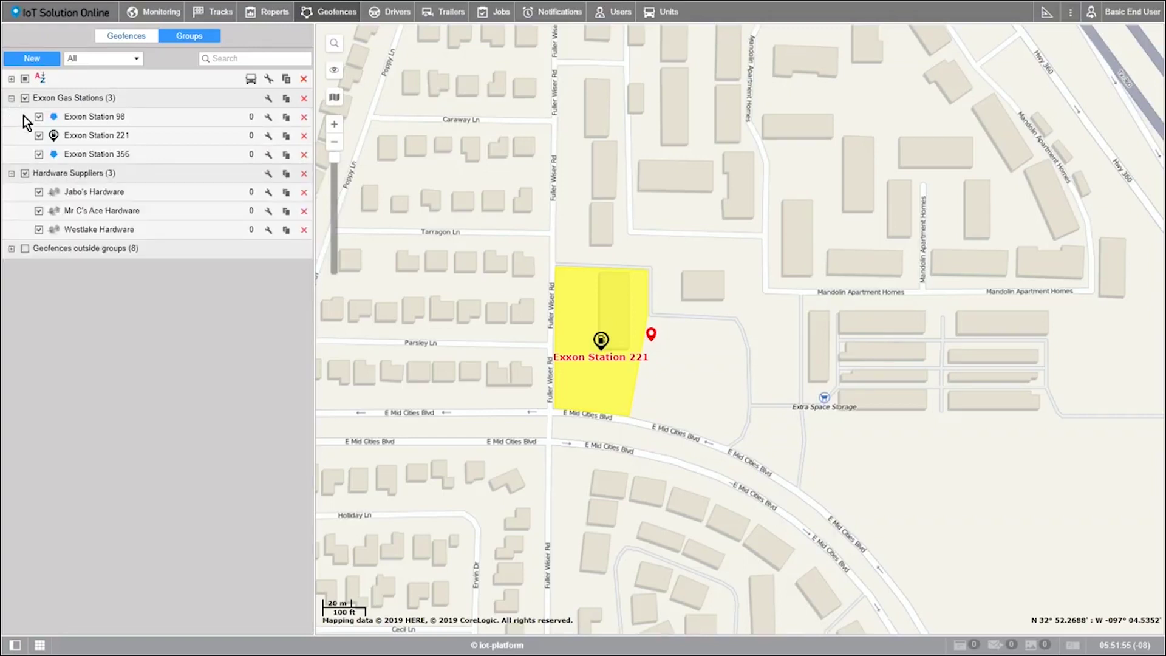
mouse_move(110, 102)
click(1142, 12)
click(1111, 121)
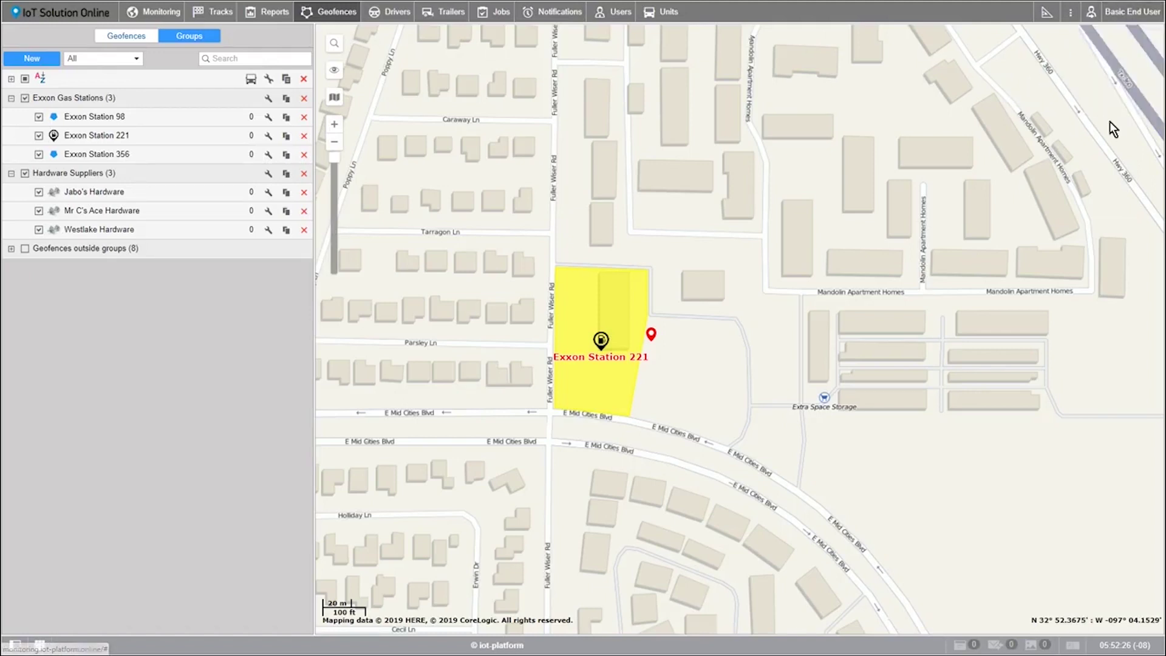